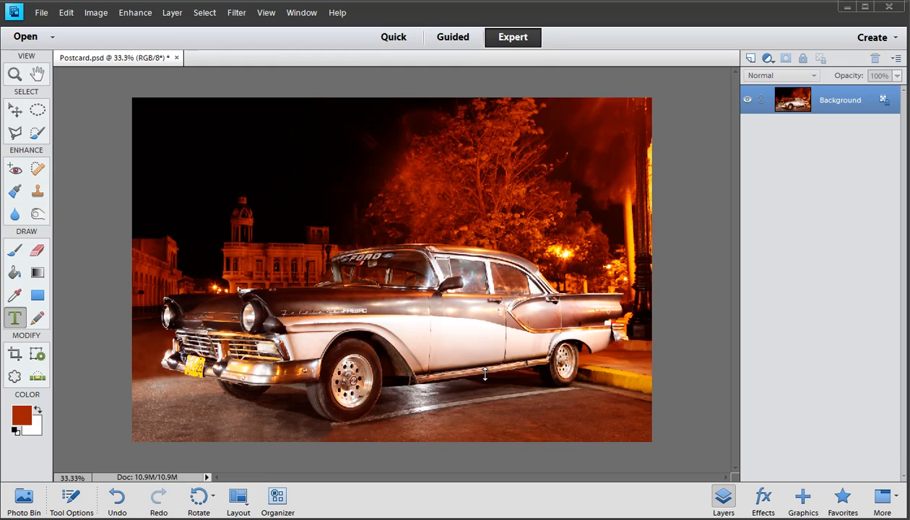
Check the photo's image size with the document width and height displayed in inches
{"action": "left_click", "coordinate": [95, 15]}
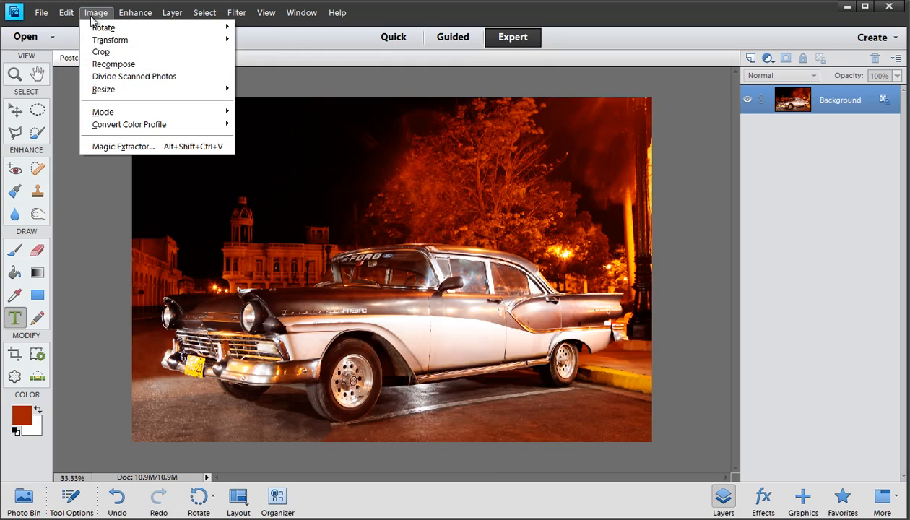
{"action": "mouse_move", "coordinate": [130, 94]}
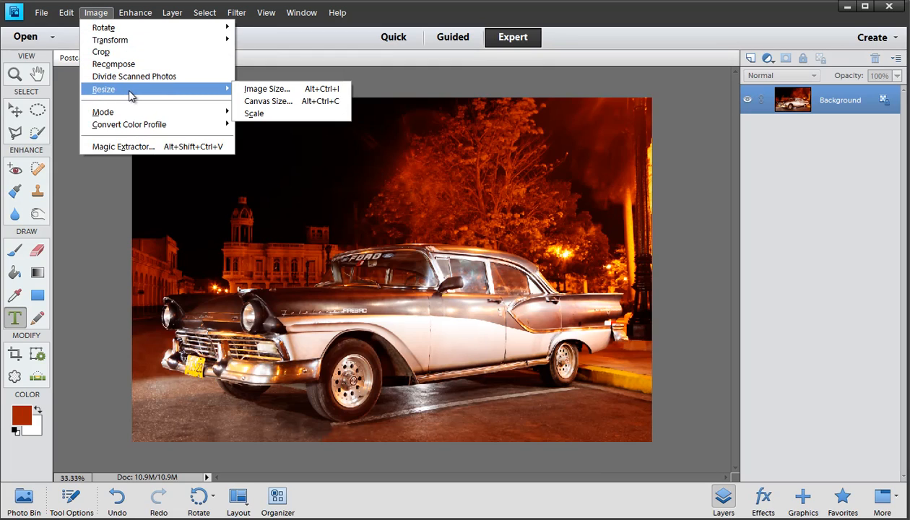
{"action": "left_click", "coordinate": [266, 90]}
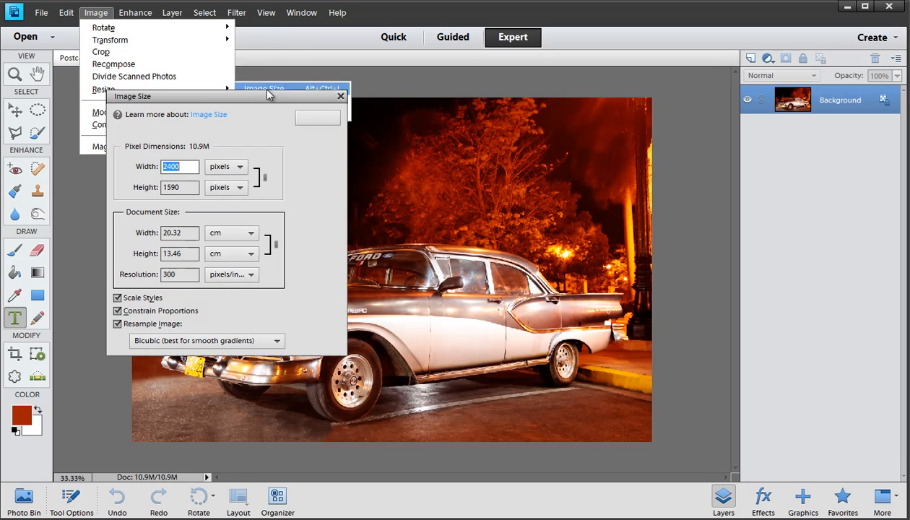
{"action": "left_click", "coordinate": [230, 236]}
{"action": "left_click", "coordinate": [228, 258]}
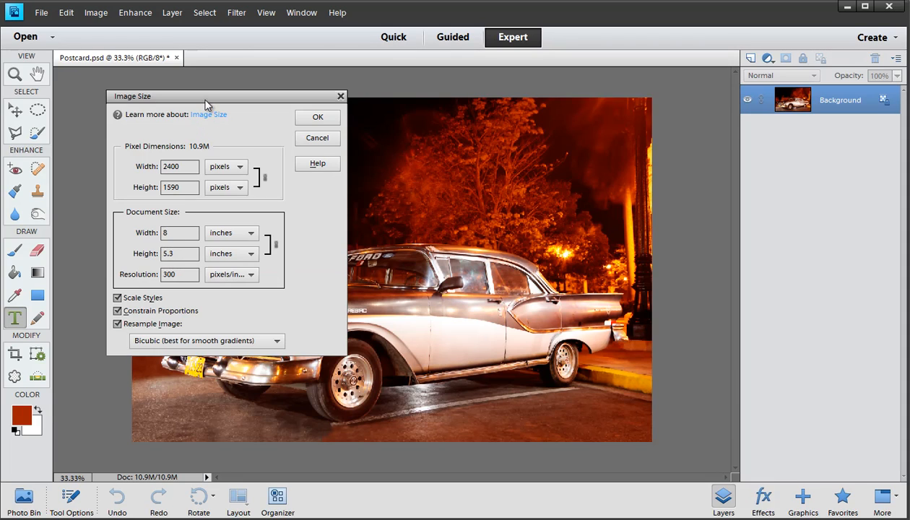
{"action": "left_click_drag", "start_coordinate": [205, 102], "coordinate": [206, 114]}
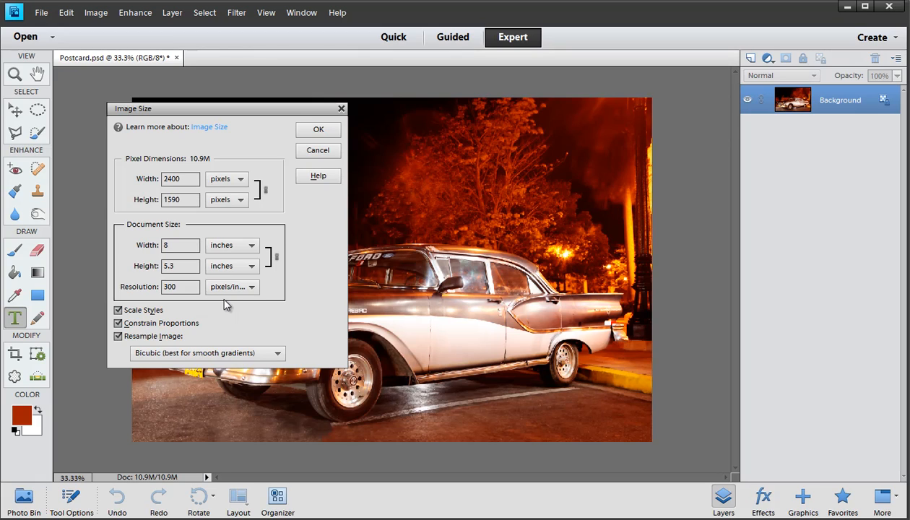
{"action": "left_click", "coordinate": [307, 130]}
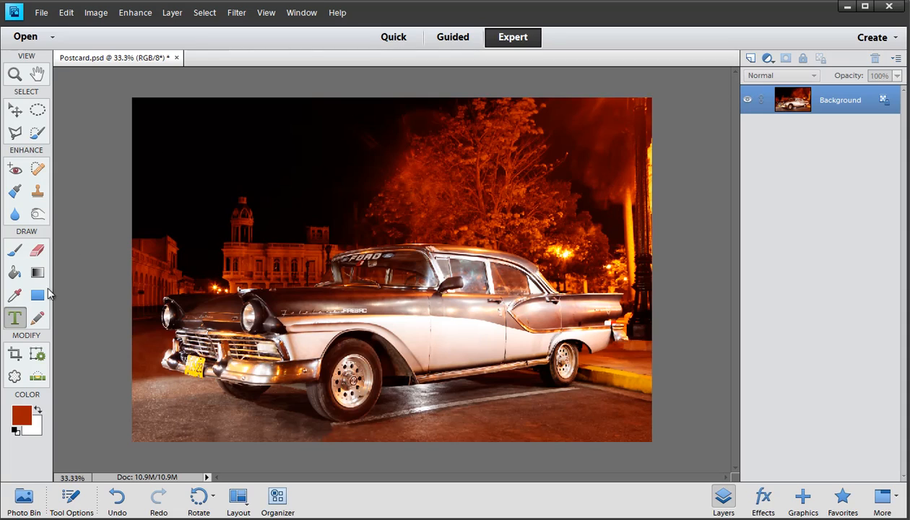
Add the horizontal text "FAIRLANE" in the dark sky at the photo's upper left and commit it
{"action": "left_click", "coordinate": [16, 318]}
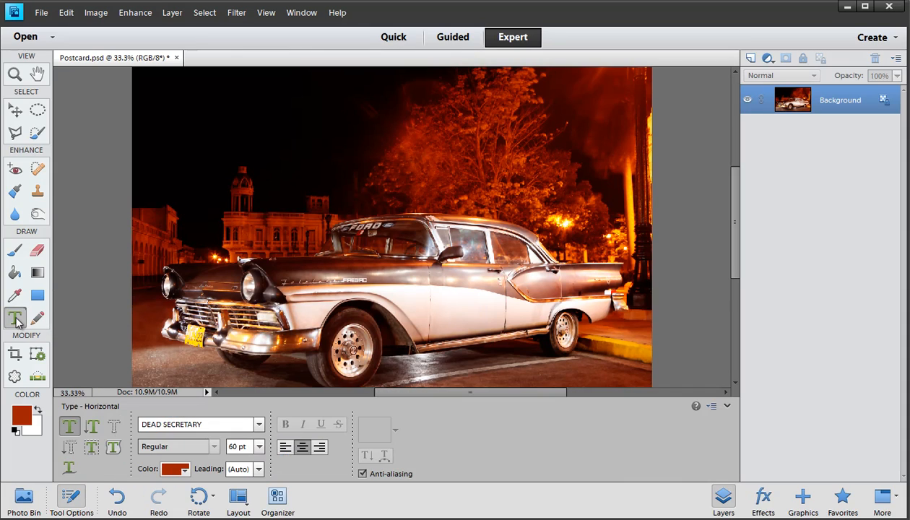
{"action": "left_click", "coordinate": [73, 498]}
{"action": "left_click", "coordinate": [171, 149]}
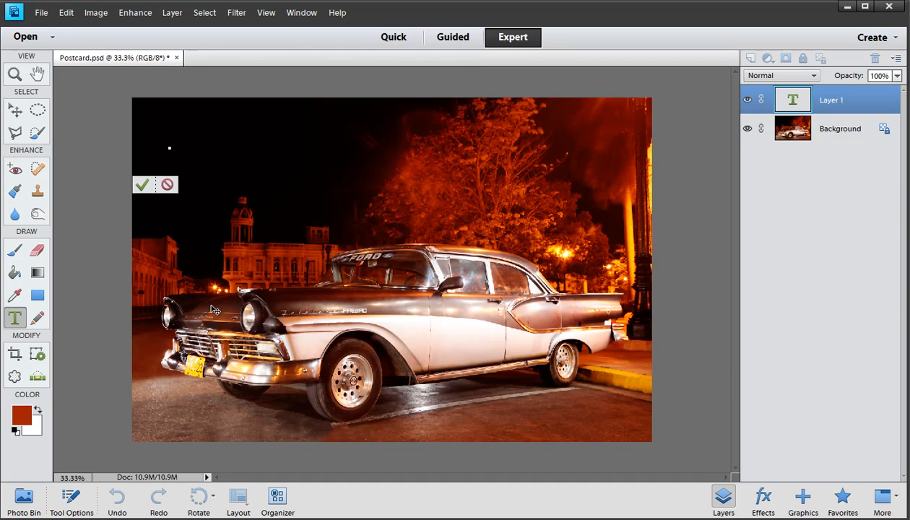
{"action": "type", "text": "FAIRLAN"}
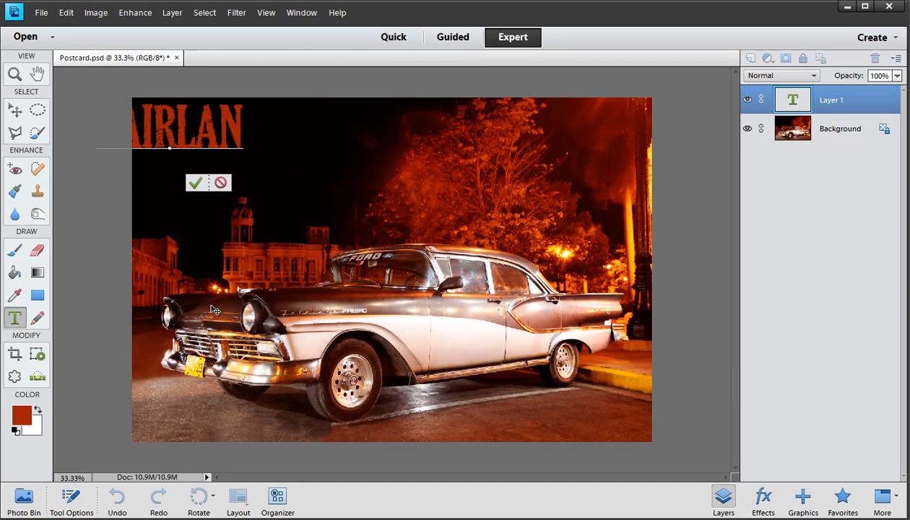
{"action": "type", "text": "E"}
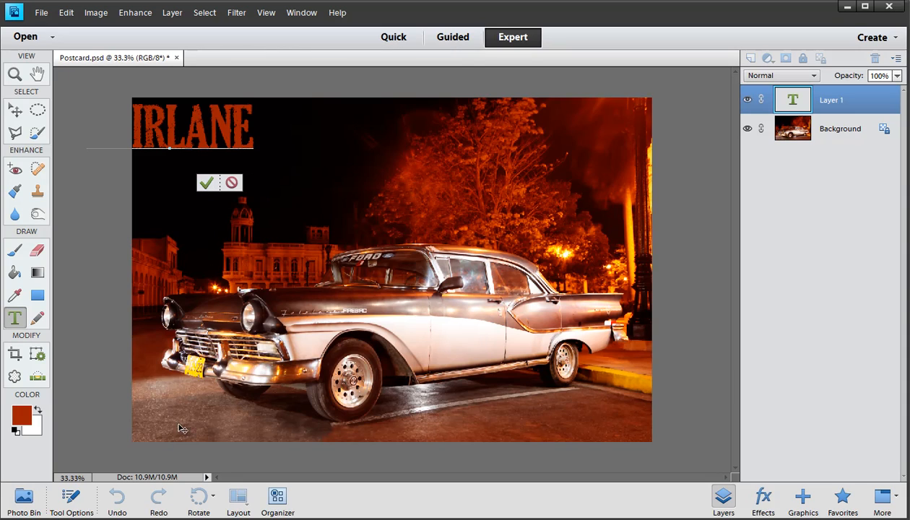
{"action": "left_click", "coordinate": [70, 497]}
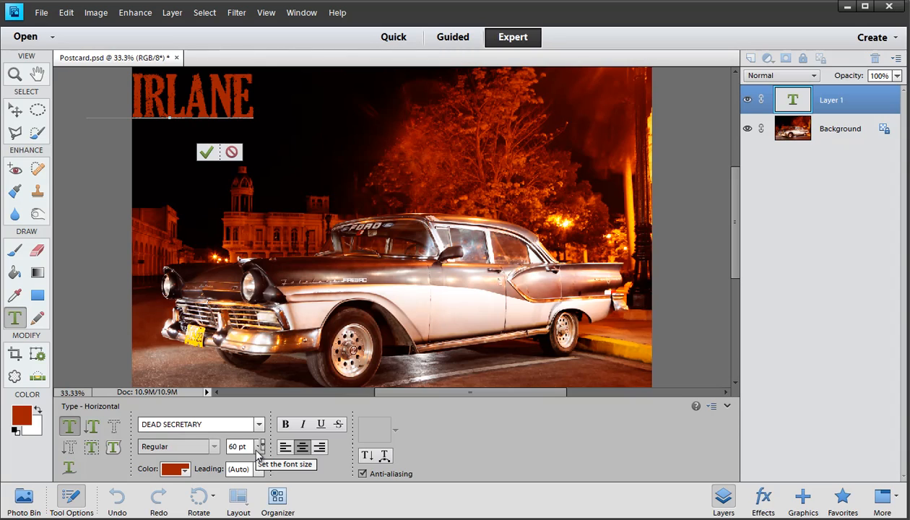
{"action": "left_click", "coordinate": [206, 152]}
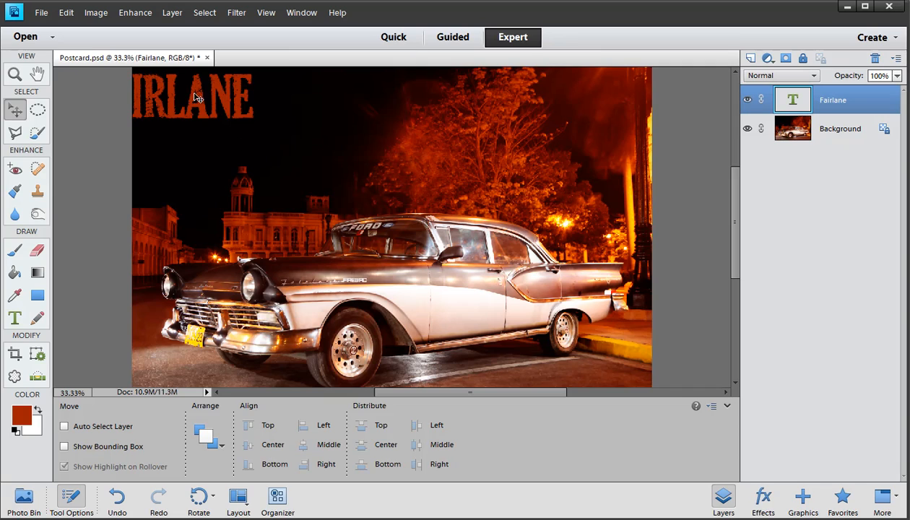
Examine the image resolution and compare the Image Size settings with Resample Image off and on
{"action": "left_click", "coordinate": [96, 13]}
{"action": "mouse_move", "coordinate": [122, 90]}
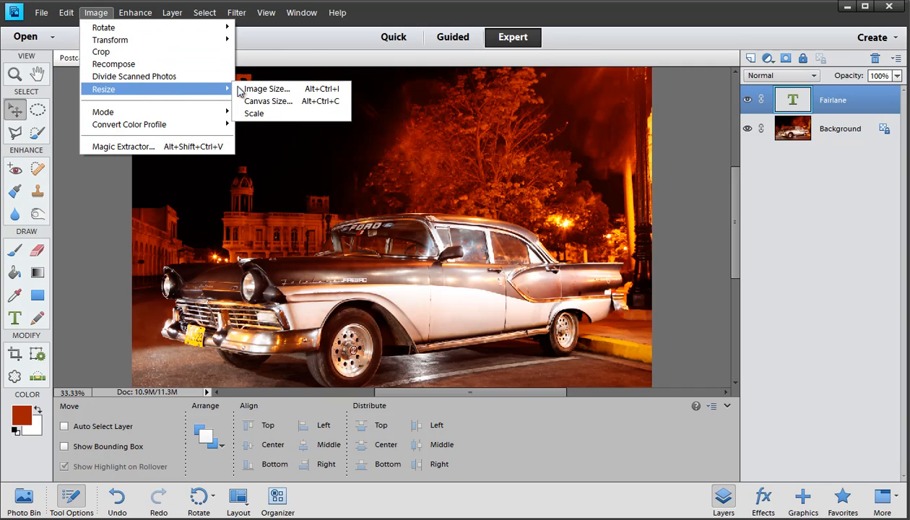
{"action": "left_click", "coordinate": [259, 91]}
{"action": "left_click_drag", "start_coordinate": [185, 287], "coordinate": [146, 286]}
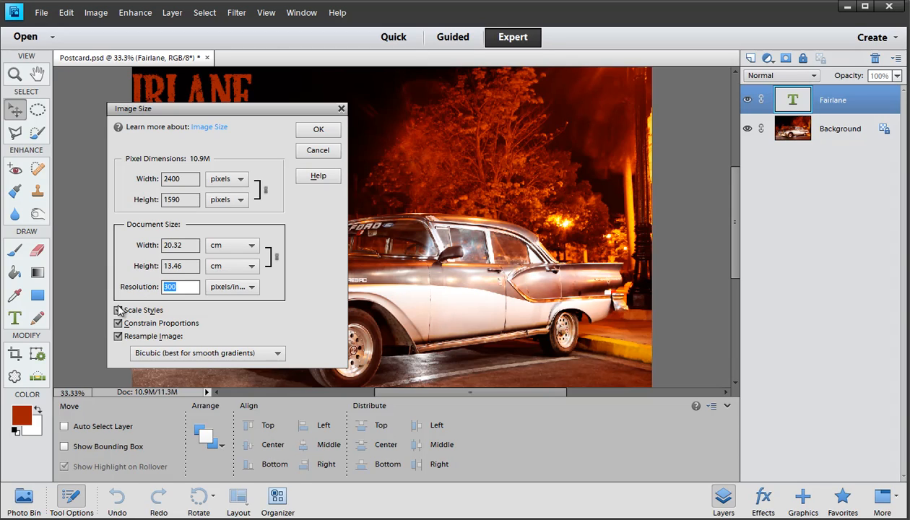
{"action": "left_click", "coordinate": [118, 335]}
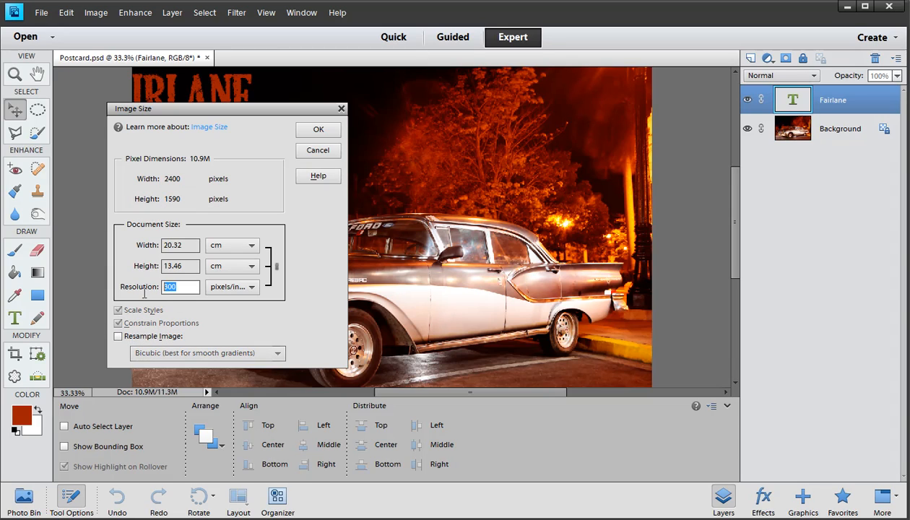
{"action": "left_click", "coordinate": [118, 337]}
{"action": "left_click", "coordinate": [119, 337]}
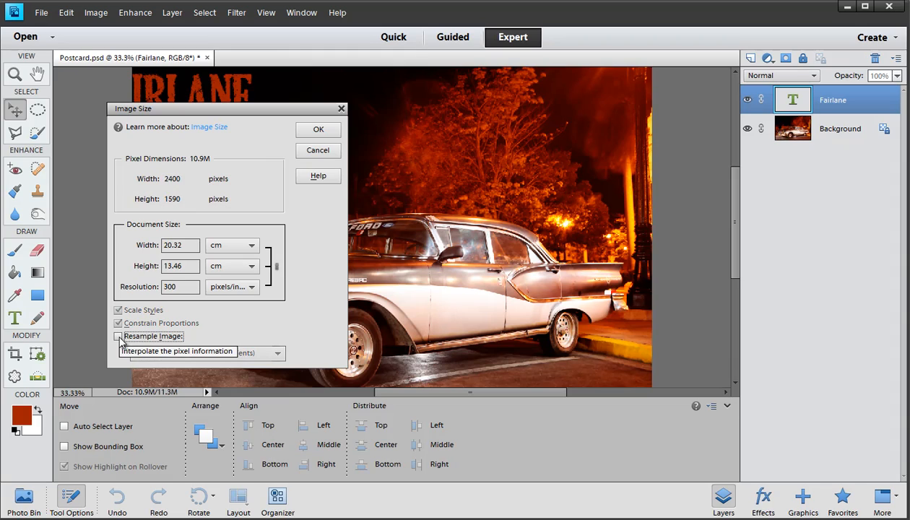
{"action": "left_click_drag", "start_coordinate": [171, 287], "coordinate": [148, 287]}
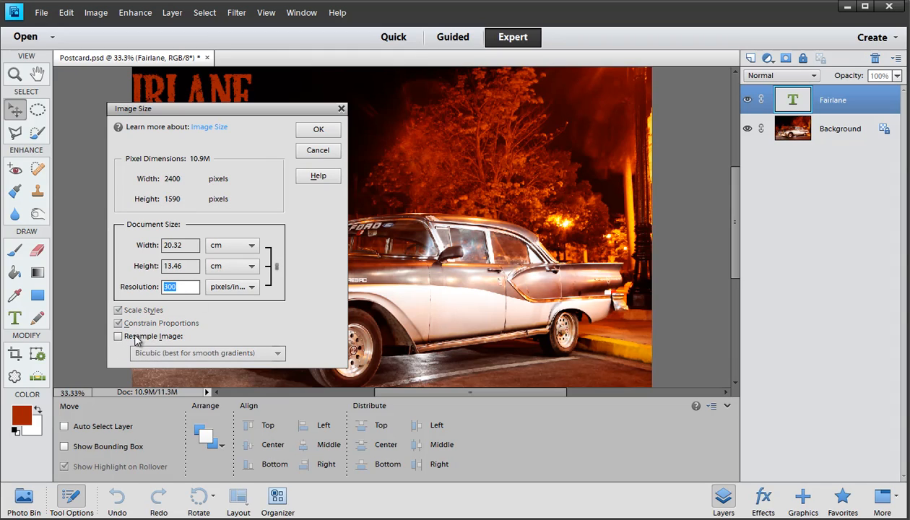
{"action": "left_click", "coordinate": [137, 340]}
{"action": "left_click", "coordinate": [149, 179]}
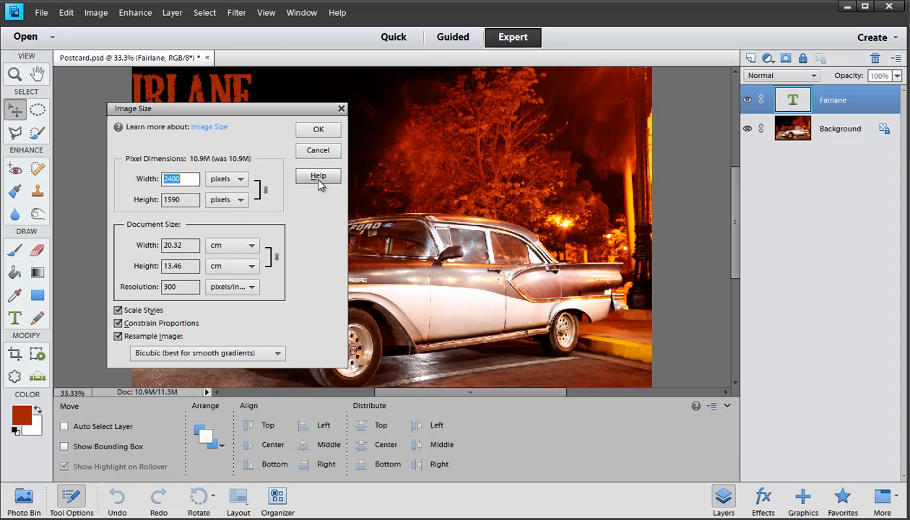
{"action": "left_click", "coordinate": [316, 135]}
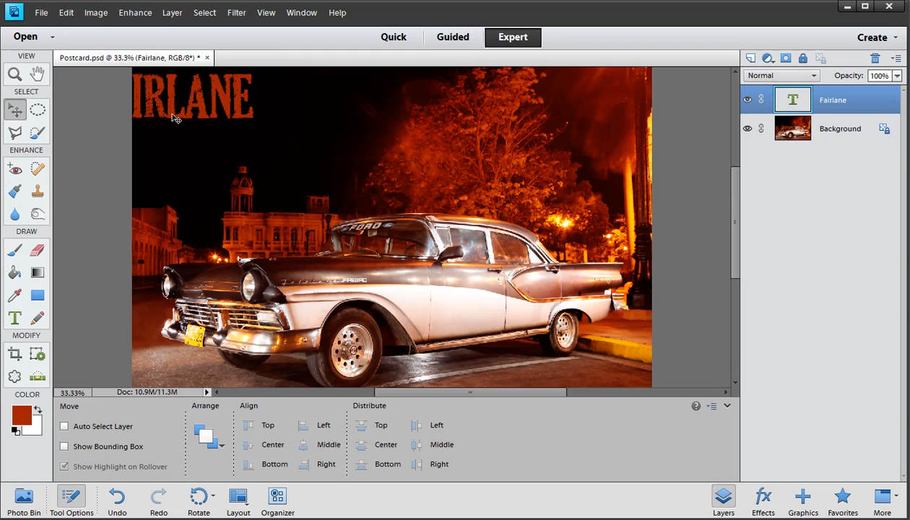
Move the Fairlane text fully into the dark sky above the buildings, and enable Auto Select Layer for the Move tool
{"action": "left_click_drag", "start_coordinate": [173, 117], "coordinate": [291, 141]}
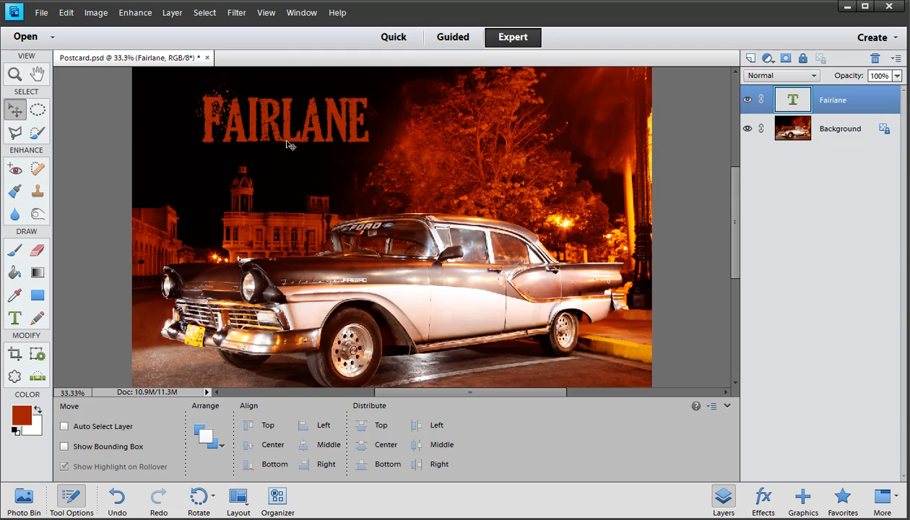
{"action": "left_click_drag", "start_coordinate": [174, 128], "coordinate": [191, 165]}
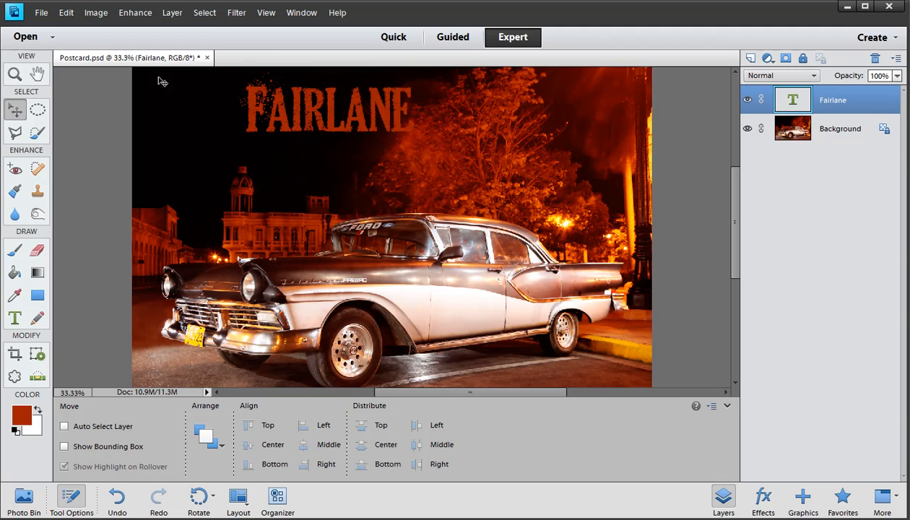
{"action": "left_click", "coordinate": [94, 426]}
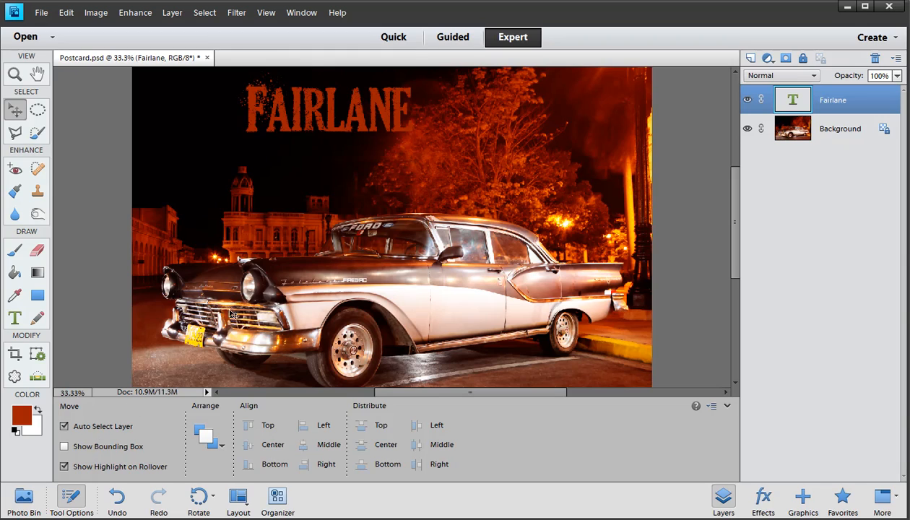
{"action": "left_click", "coordinate": [351, 321]}
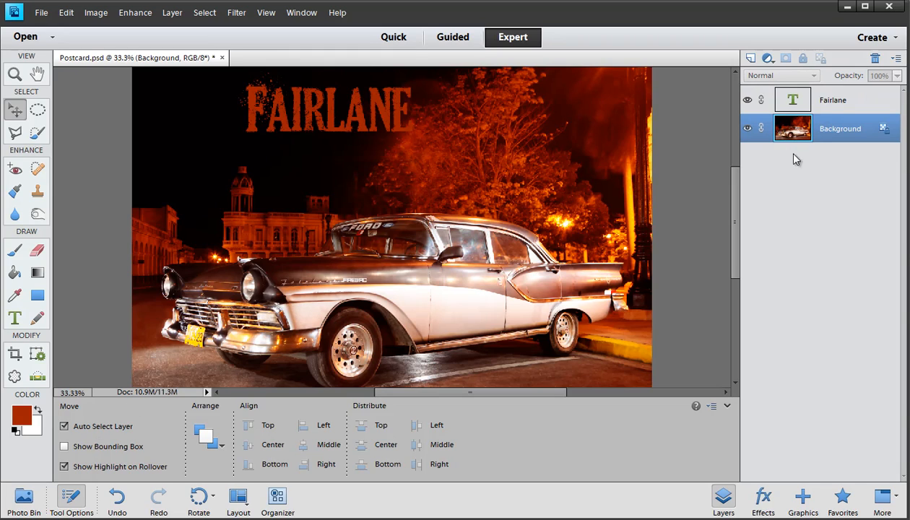
{"action": "left_click", "coordinate": [846, 101]}
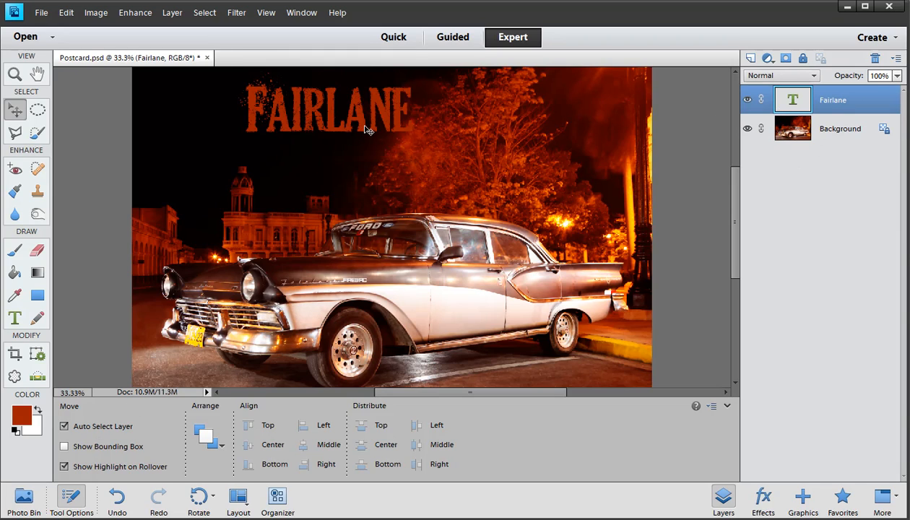
{"action": "left_click_drag", "start_coordinate": [361, 123], "coordinate": [279, 138]}
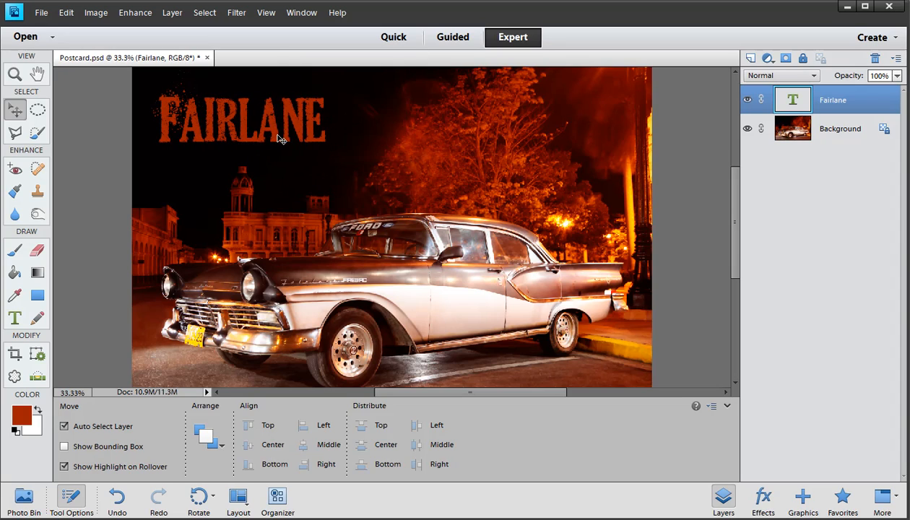
Select the entire Fairlane title for editing with the Type tool, and cancel the edit
{"action": "left_click", "coordinate": [15, 320]}
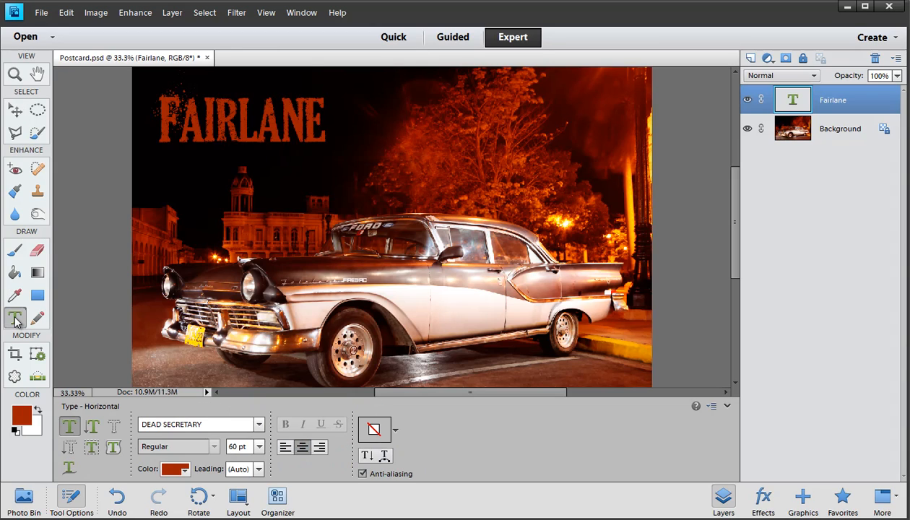
{"action": "double_click", "coordinate": [260, 127]}
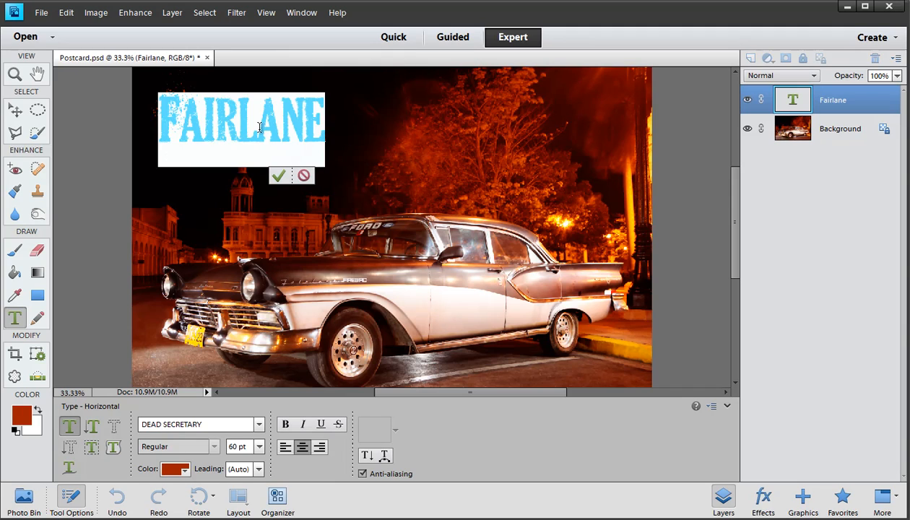
{"action": "left_click", "coordinate": [302, 175]}
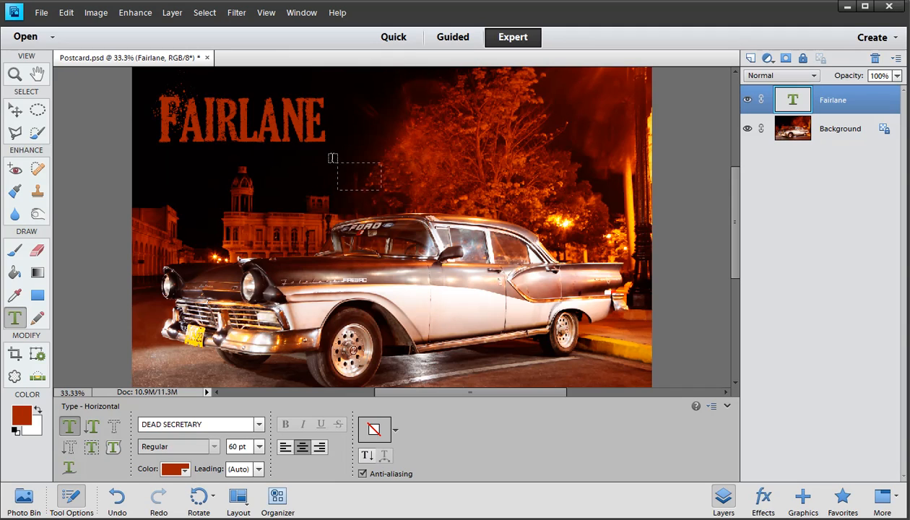
Try out a paragraph text box over the Fairlane title, stretching it down to the car's front bumper, and cancel it
{"action": "left_click_drag", "start_coordinate": [332, 158], "coordinate": [195, 92]}
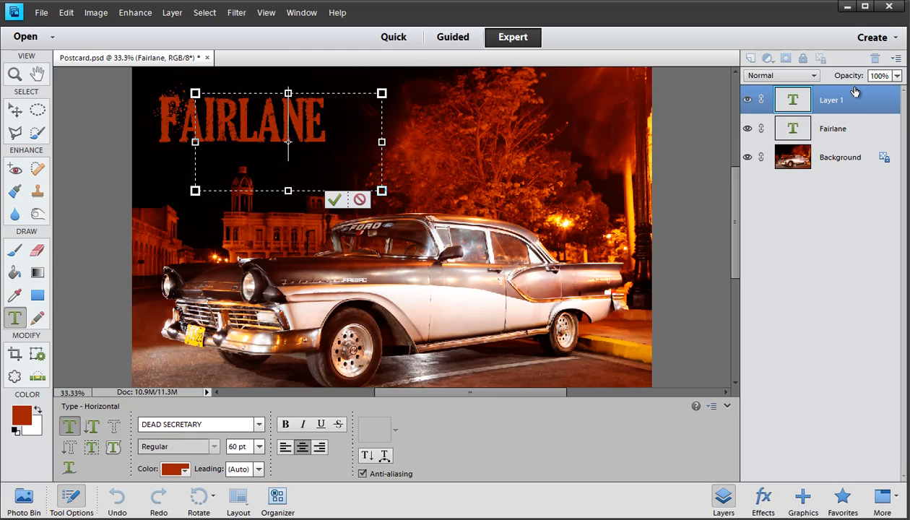
{"action": "left_click", "coordinate": [853, 101]}
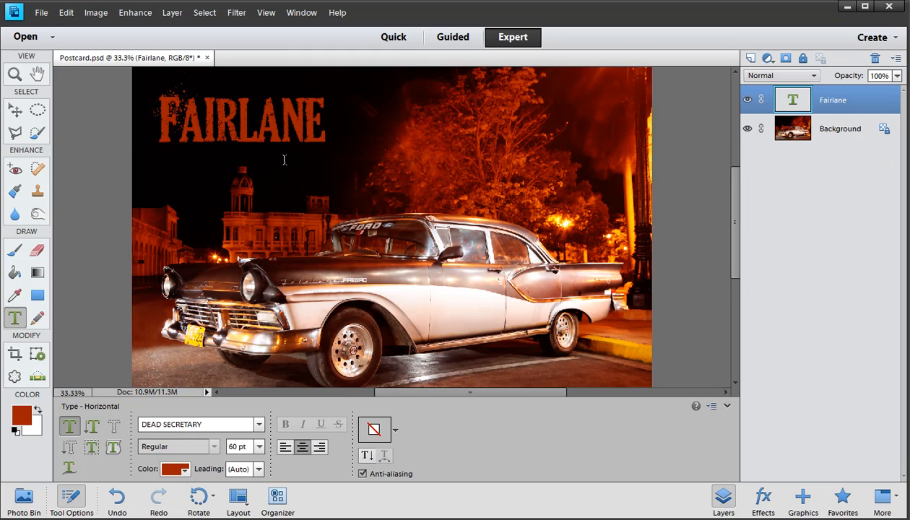
{"action": "left_click_drag", "start_coordinate": [365, 185], "coordinate": [165, 88]}
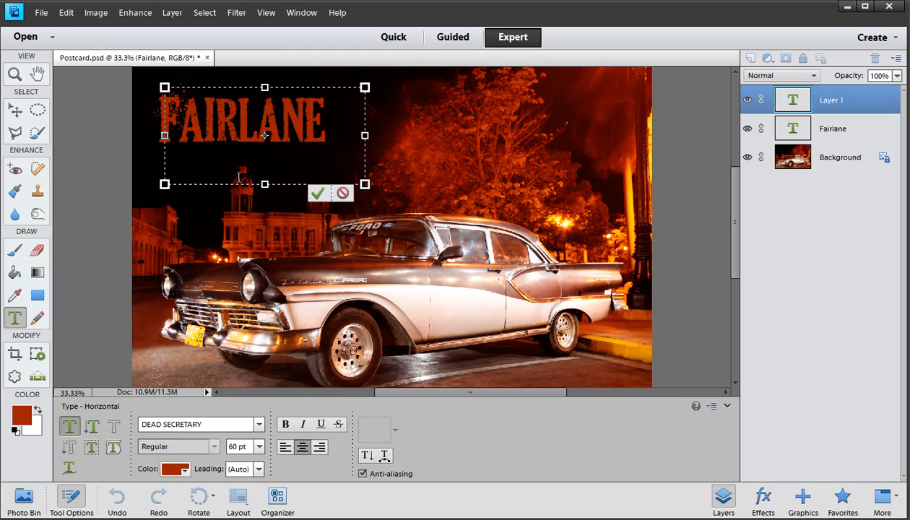
{"action": "left_click_drag", "start_coordinate": [265, 185], "coordinate": [265, 340]}
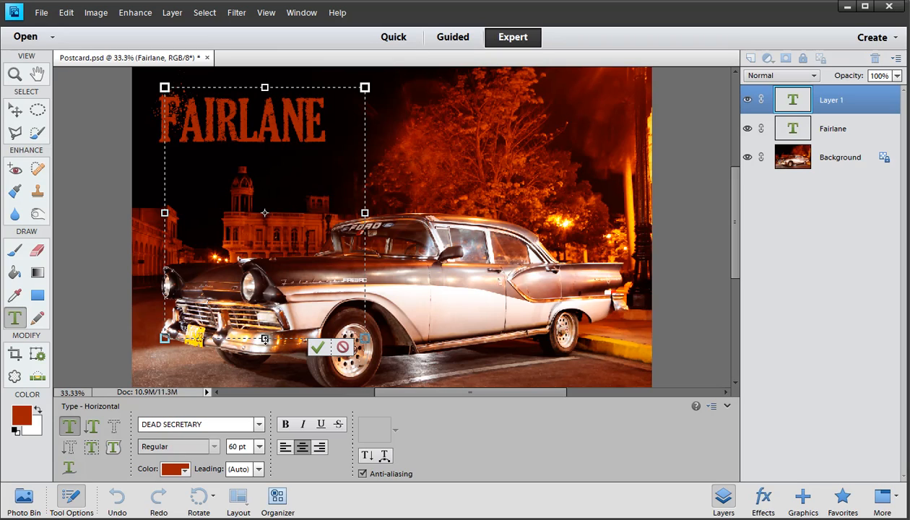
{"action": "left_click", "coordinate": [343, 348]}
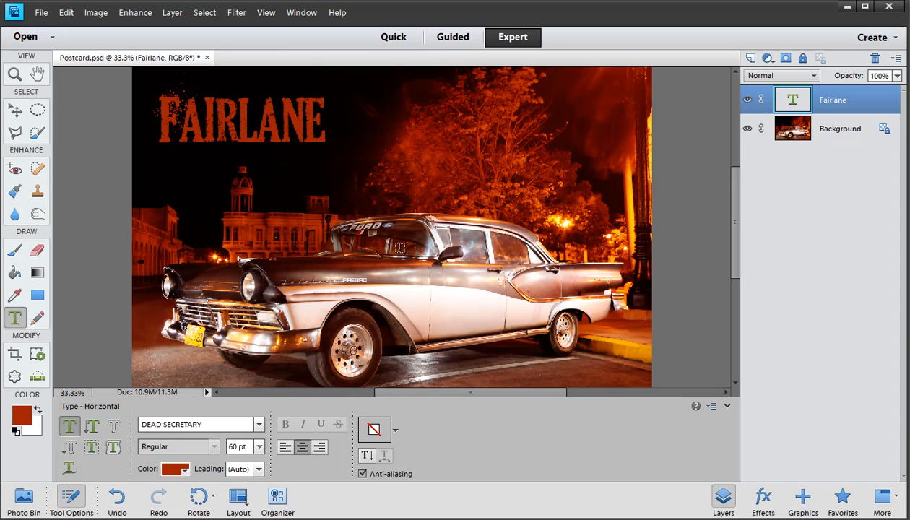
Try out a new line of point text with random letters over the buildings, and cancel it
{"action": "left_click", "coordinate": [265, 219]}
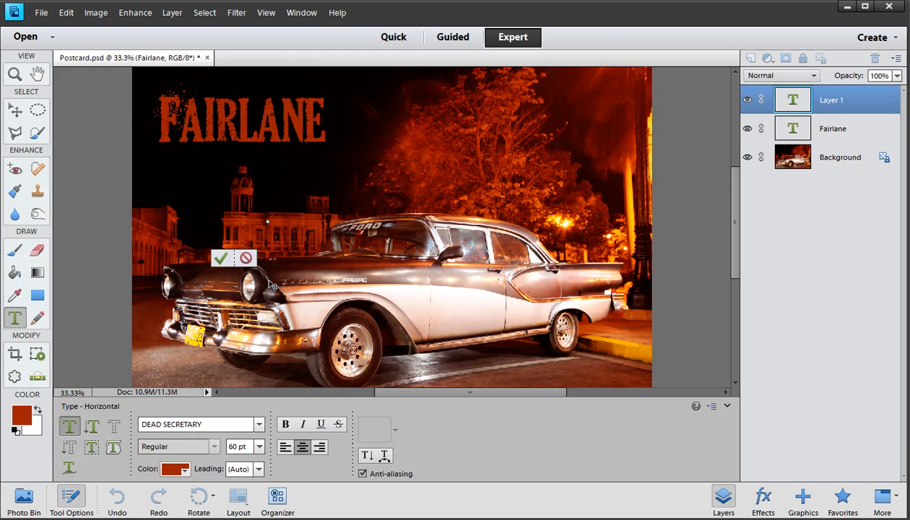
{"action": "type", "text": "DFZSGFARGER"}
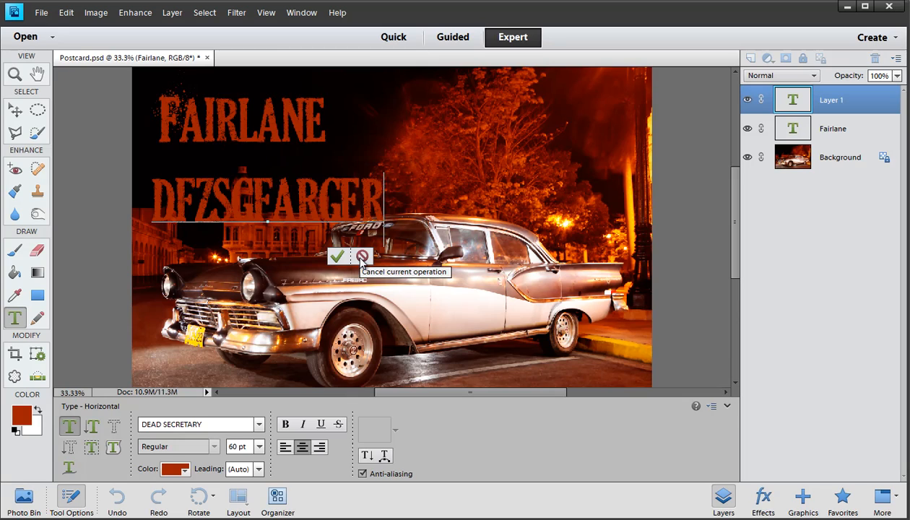
{"action": "left_click", "coordinate": [362, 257]}
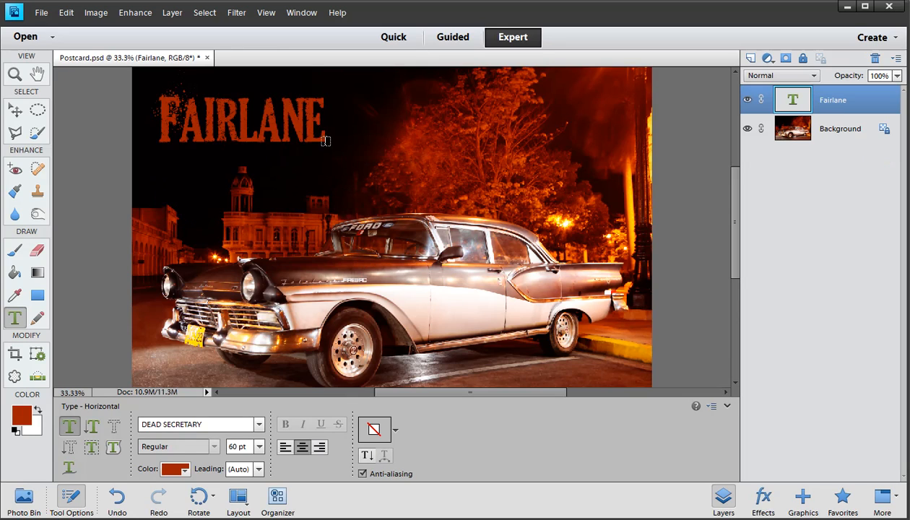
Insert the missing letters after the first F of the Fairlane title so that it reads Ford Fairlane
{"action": "left_click", "coordinate": [170, 120]}
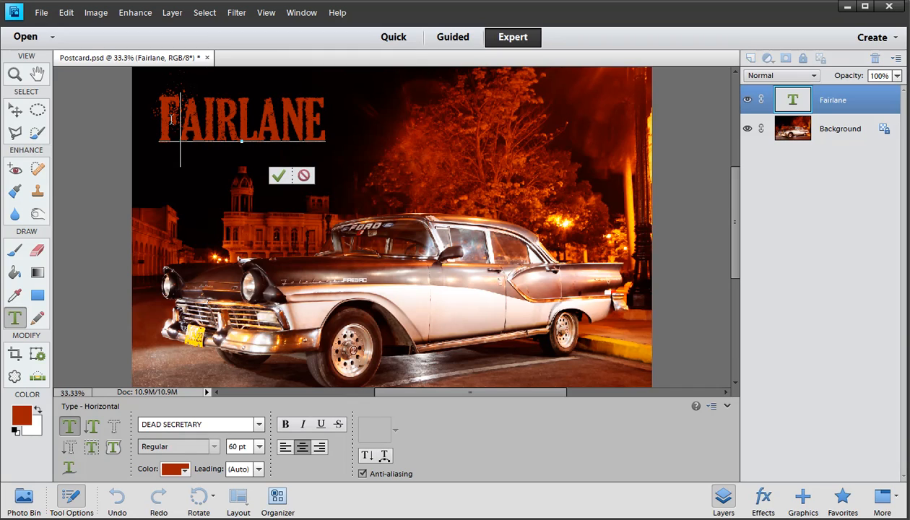
{"action": "type", "text": "ord "}
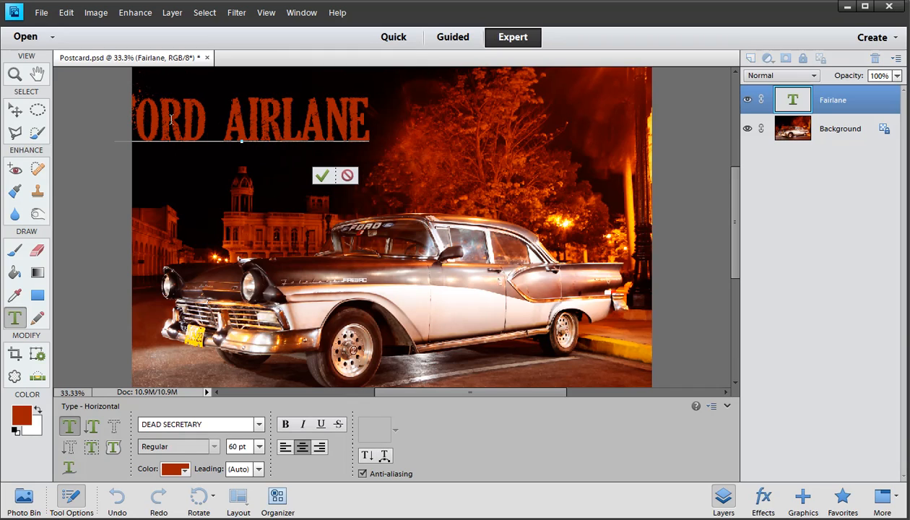
{"action": "type", "text": "F"}
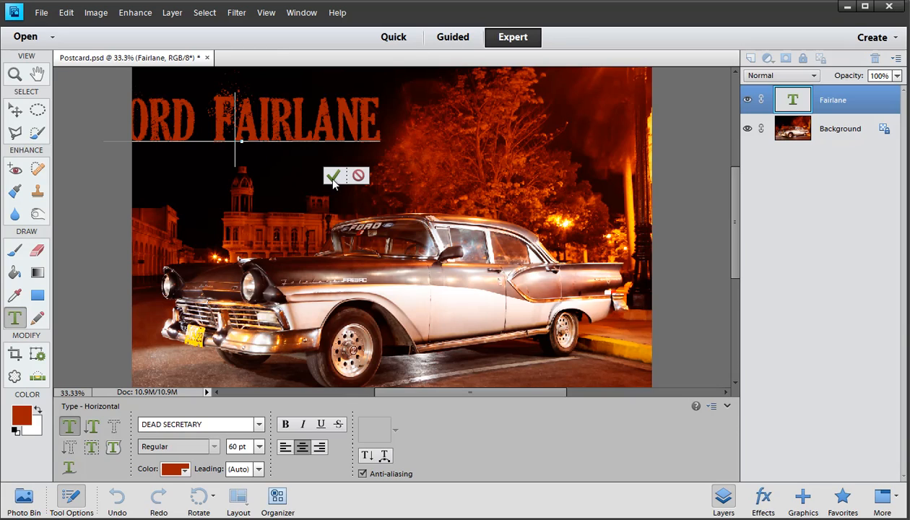
Left-align the Ford Fairlane title, commit it, and move it into the dark sky at the photo's upper left
{"action": "left_click", "coordinate": [286, 448]}
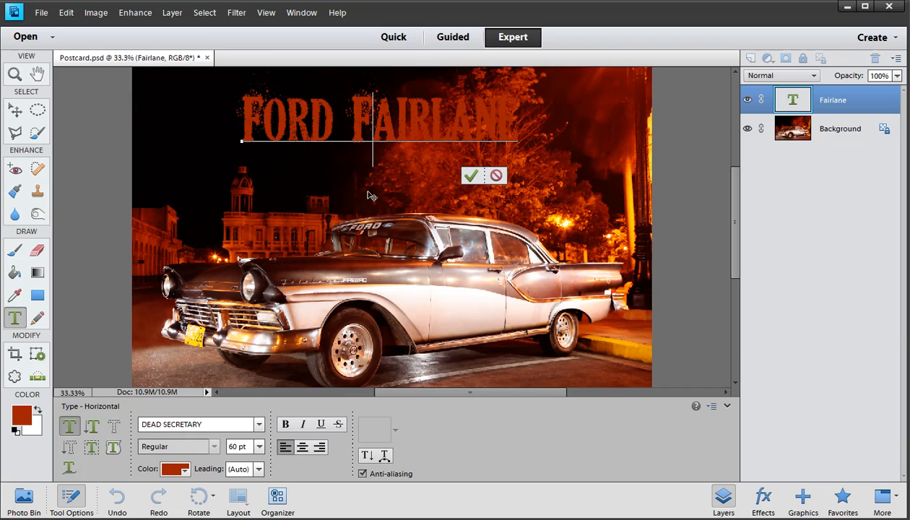
{"action": "type", "text": "A"}
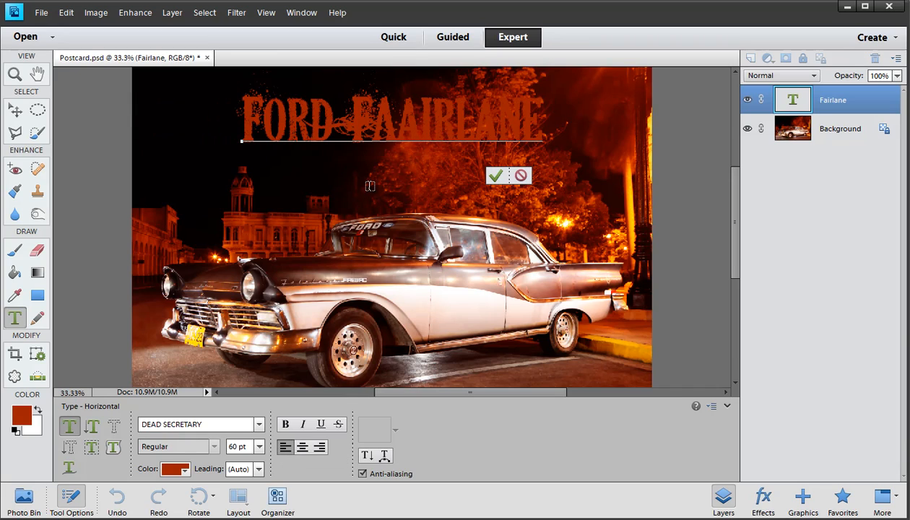
{"action": "key", "text": "BackSpace"}
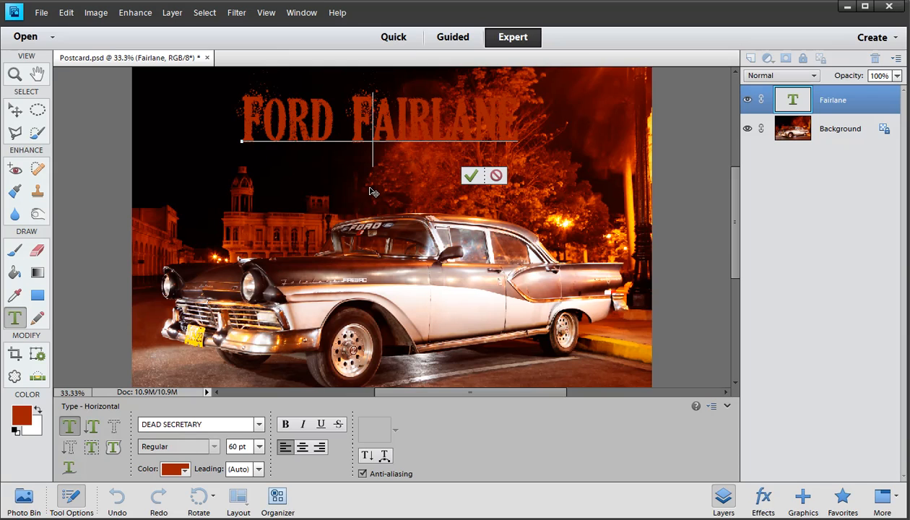
{"action": "left_click", "coordinate": [471, 176]}
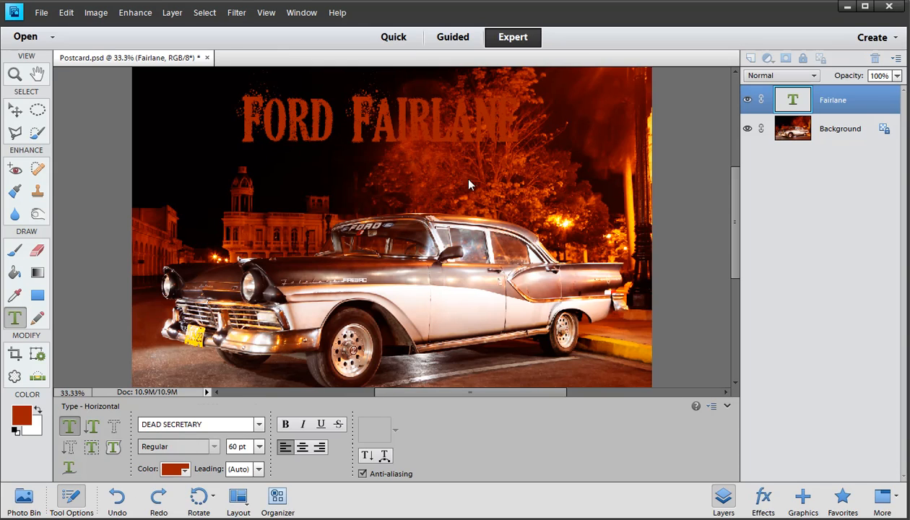
{"action": "key", "text": "v"}
{"action": "left_click_drag", "start_coordinate": [347, 141], "coordinate": [254, 130]}
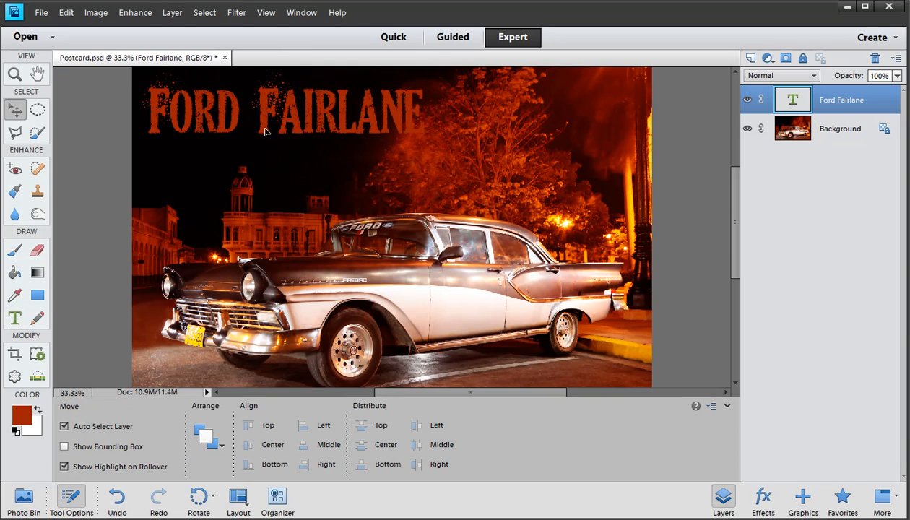
Recolor the entire Ford Fairlane title white and move it slightly down in the sky
{"action": "double_click", "coordinate": [284, 125]}
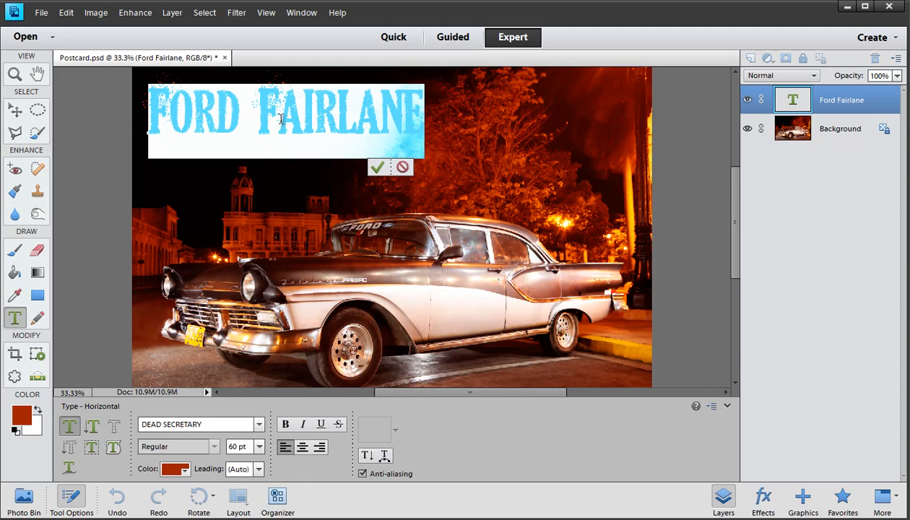
{"action": "left_click", "coordinate": [185, 470]}
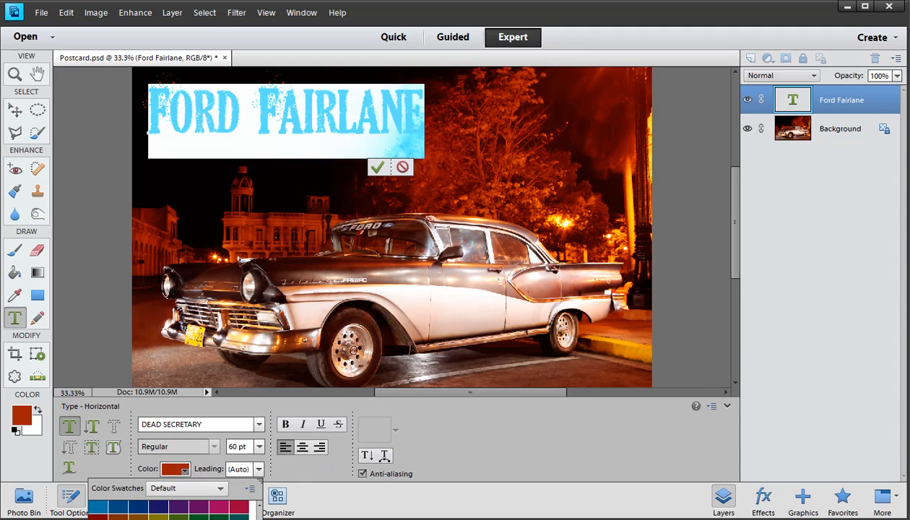
{"action": "scroll", "coordinate": [223, 510], "scroll_direction": "down", "scroll_amount": 5}
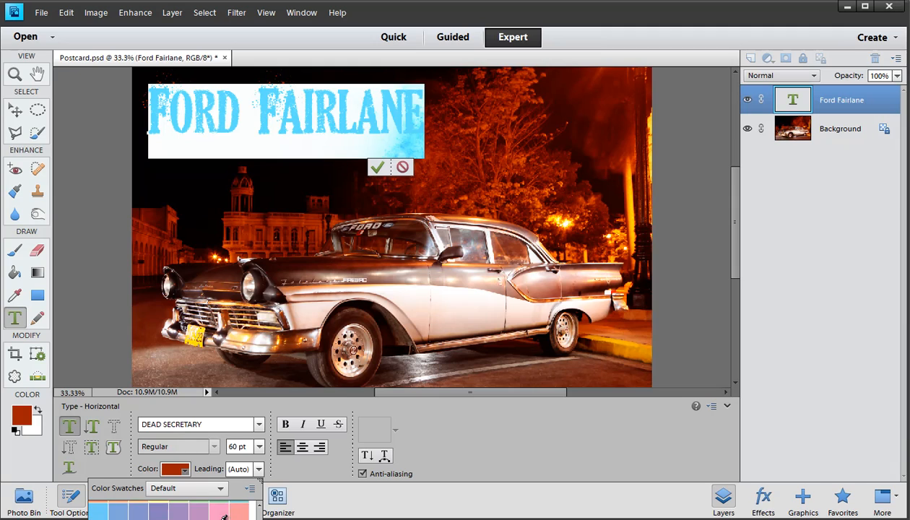
{"action": "scroll", "coordinate": [223, 511], "scroll_direction": "up", "scroll_amount": 5}
{"action": "left_click", "coordinate": [219, 510]}
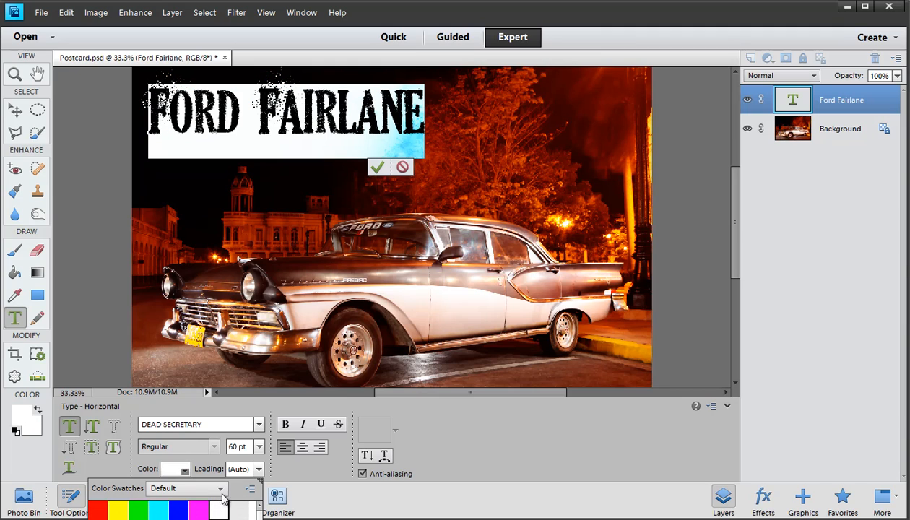
{"action": "left_click", "coordinate": [377, 167]}
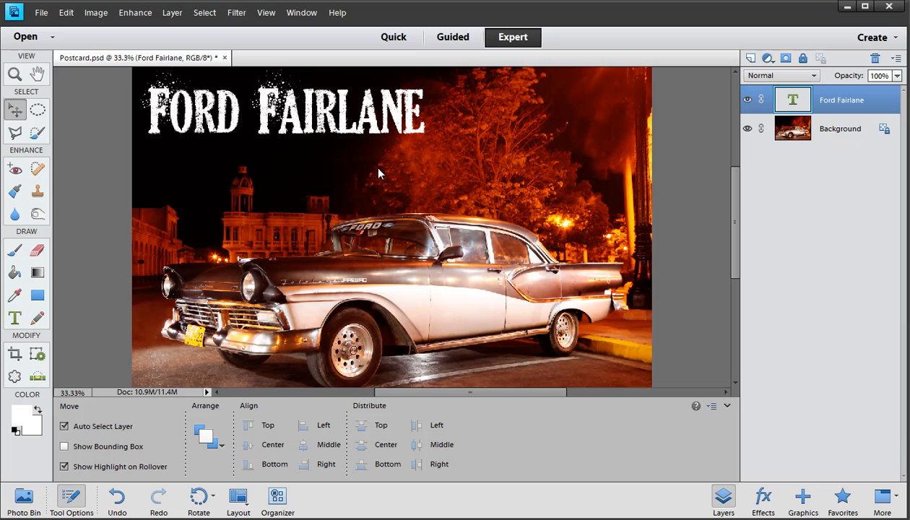
{"action": "mouse_move", "coordinate": [378, 135]}
{"action": "left_mouse_down"}
{"action": "mouse_move", "coordinate": [383, 156]}
{"action": "mouse_move", "coordinate": [374, 150]}
{"action": "left_mouse_up"}
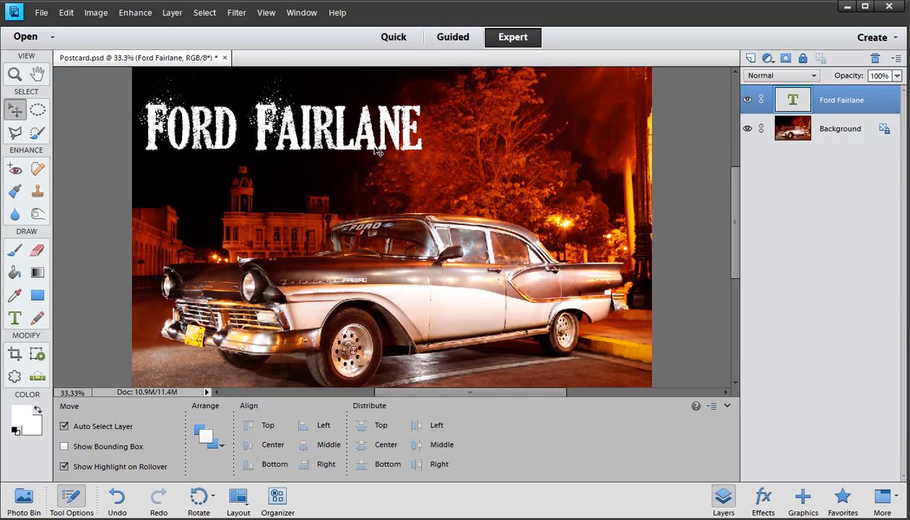
Break the title into two lines after Ford, and move the whole title slightly up
{"action": "key", "text": "t"}
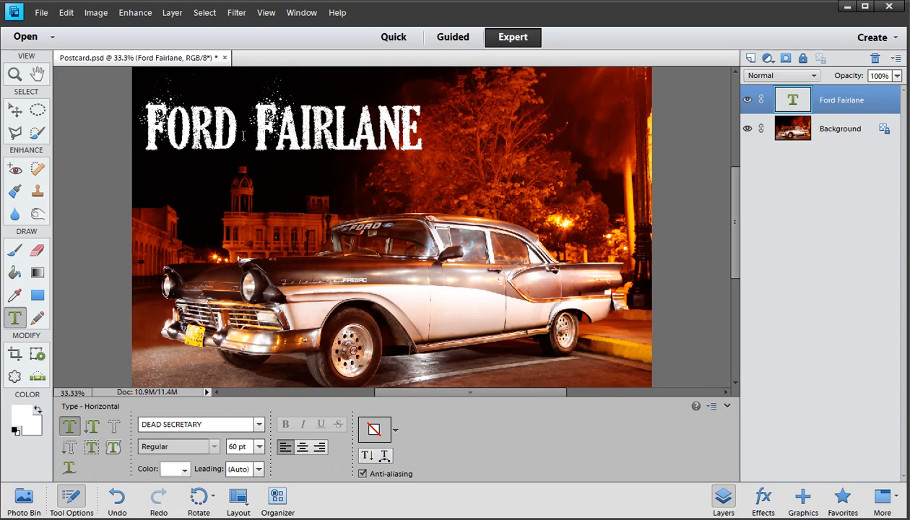
{"action": "left_click", "coordinate": [248, 135]}
{"action": "key", "text": "Return"}
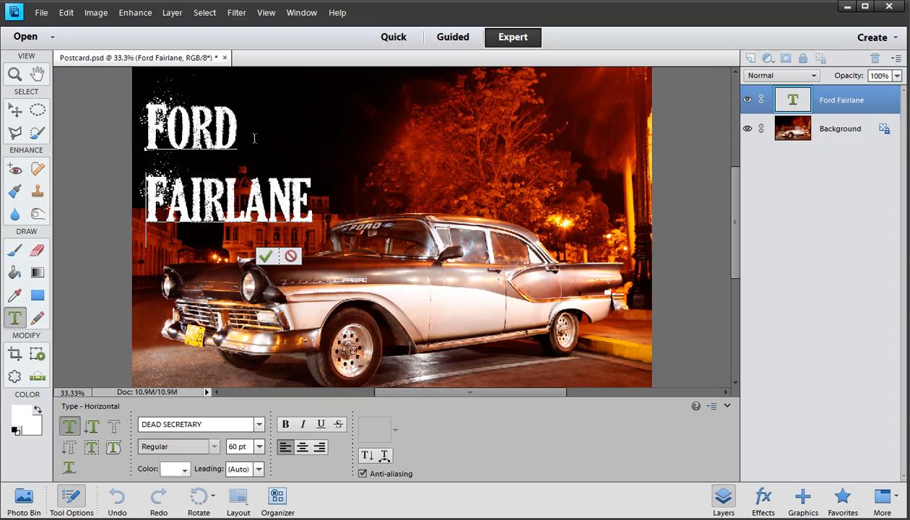
{"action": "left_click", "coordinate": [267, 257]}
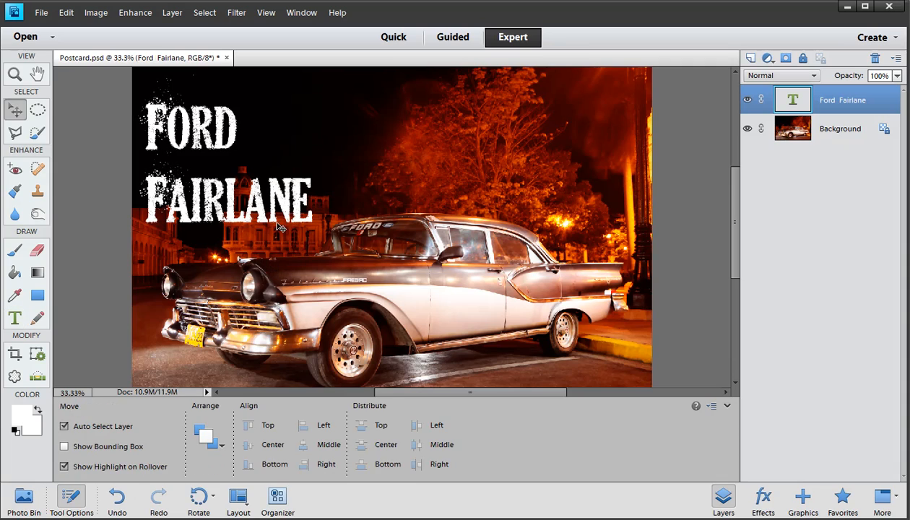
{"action": "left_click_drag", "start_coordinate": [287, 218], "coordinate": [291, 209]}
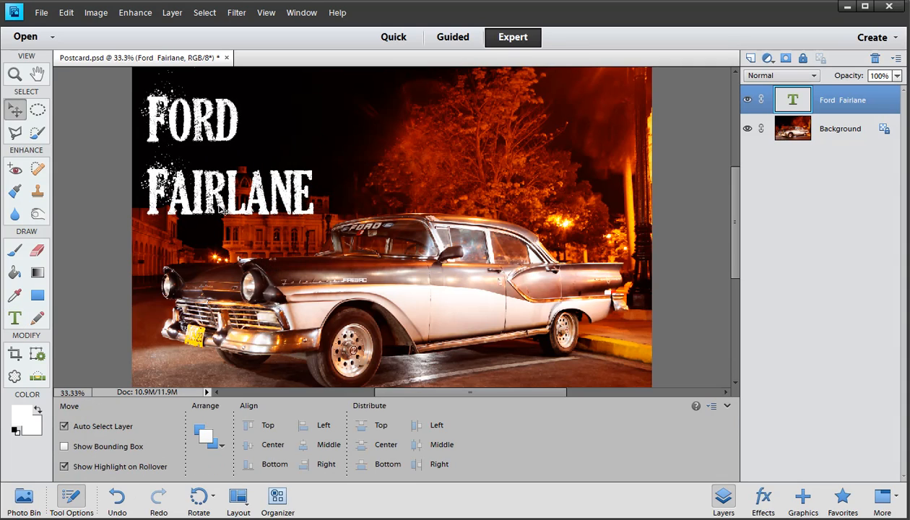
Select the word Fairlane in the title and try tighter leading values of 11 pt and 18 pt
{"action": "key", "text": "t"}
{"action": "double_click", "coordinate": [253, 209]}
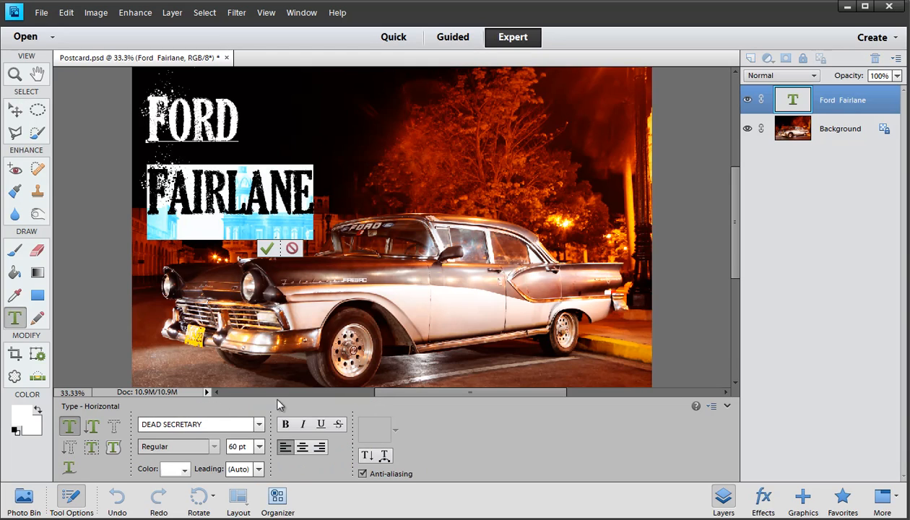
{"action": "left_click", "coordinate": [259, 470]}
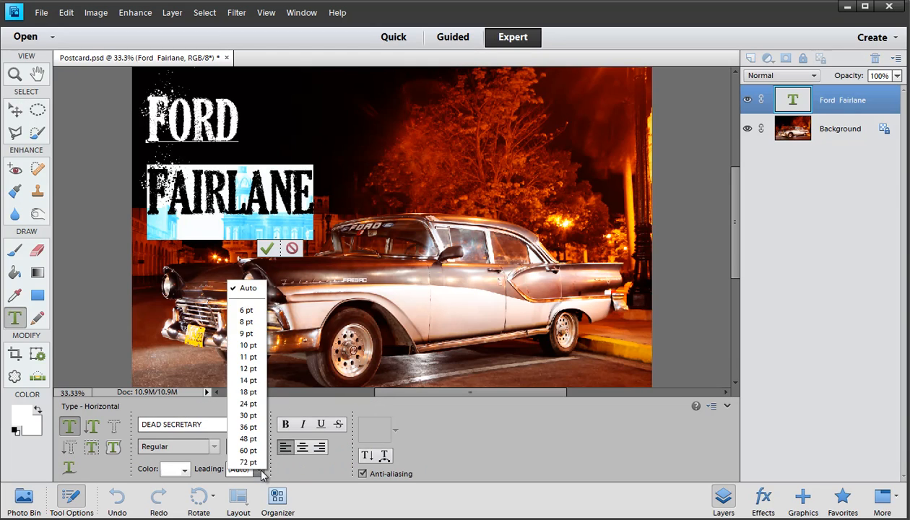
{"action": "left_click", "coordinate": [249, 357]}
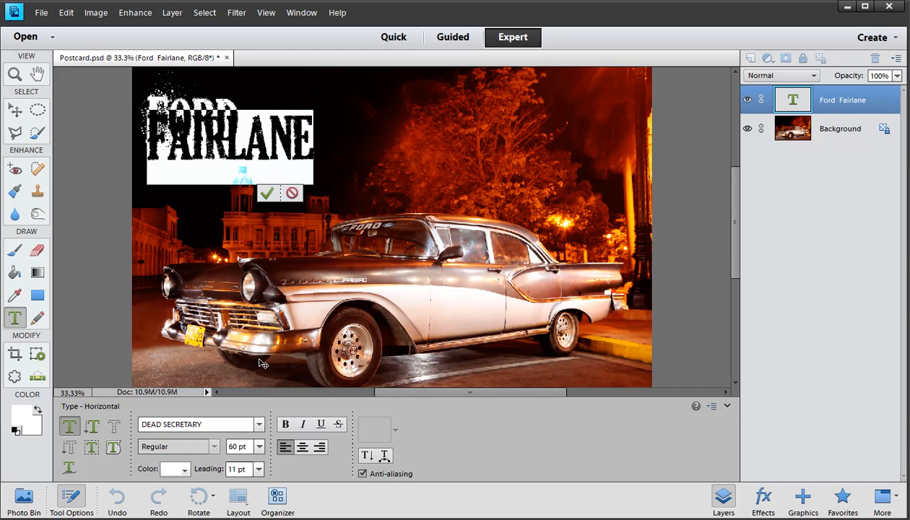
{"action": "left_click", "coordinate": [257, 471]}
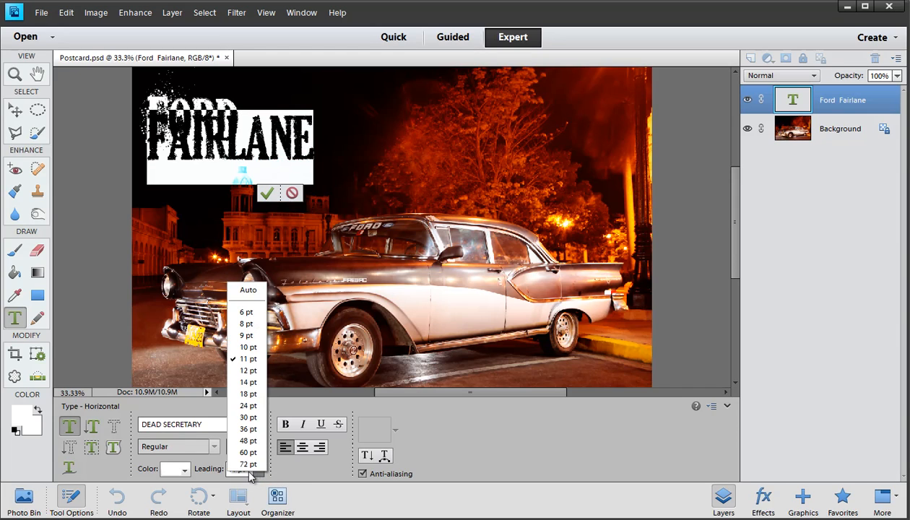
{"action": "left_click", "coordinate": [241, 372]}
{"action": "key", "text": "Up"}
{"action": "key", "text": "Up"}
{"action": "key", "text": "Up"}
{"action": "key", "text": "Up"}
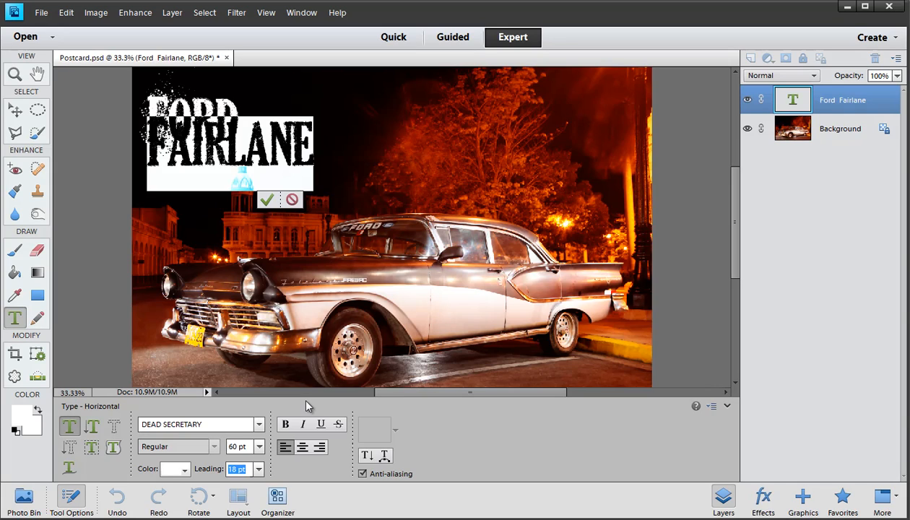
Set the leading of the Fairlane line to 45 pt and commit the text
{"action": "left_click", "coordinate": [245, 468]}
{"action": "left_click_drag", "start_coordinate": [246, 469], "coordinate": [230, 469]}
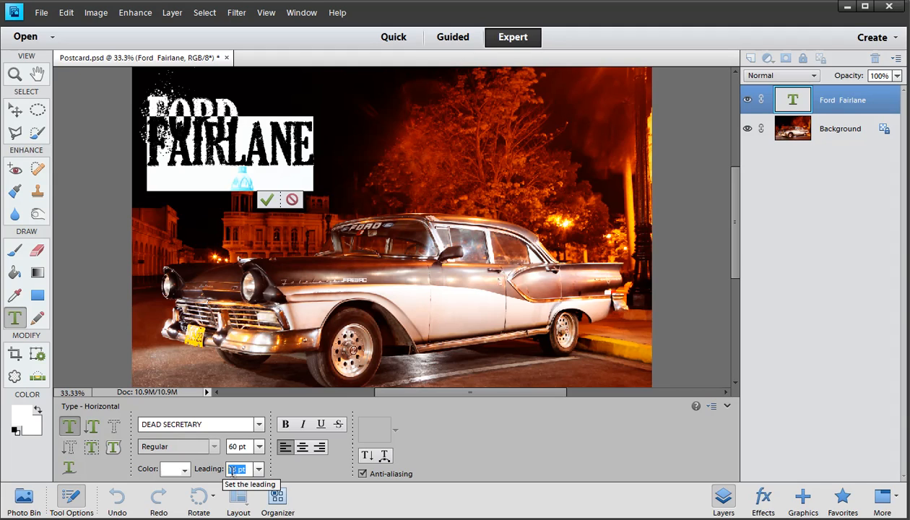
{"action": "key", "text": "Up"}
{"action": "key", "text": "Up"}
{"action": "key", "text": "Up"}
{"action": "key", "text": "Up"}
{"action": "key", "text": "Up"}
{"action": "key", "text": "Up"}
{"action": "key", "text": "Up"}
{"action": "key", "text": "Up"}
{"action": "key", "text": "Up"}
{"action": "key", "text": "Up"}
{"action": "key", "text": "Up"}
{"action": "key", "text": "Up"}
{"action": "key", "text": "Up"}
{"action": "key", "text": "Up"}
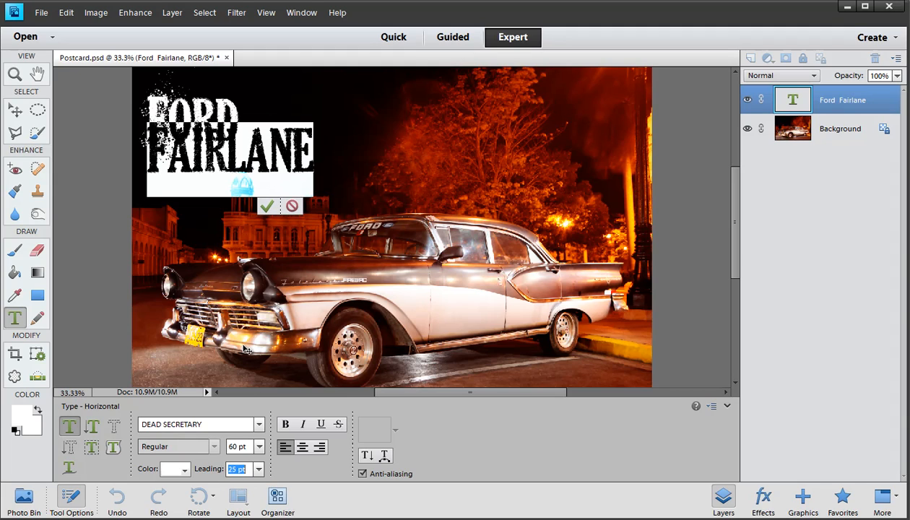
{"action": "key", "text": "Up"}
{"action": "key", "text": "Up"}
{"action": "key", "text": "Up"}
{"action": "key", "text": "Up"}
{"action": "key", "text": "Up"}
{"action": "key", "text": "Up"}
{"action": "key", "text": "Up"}
{"action": "key", "text": "Up"}
{"action": "key", "text": "Up"}
{"action": "key", "text": "Up"}
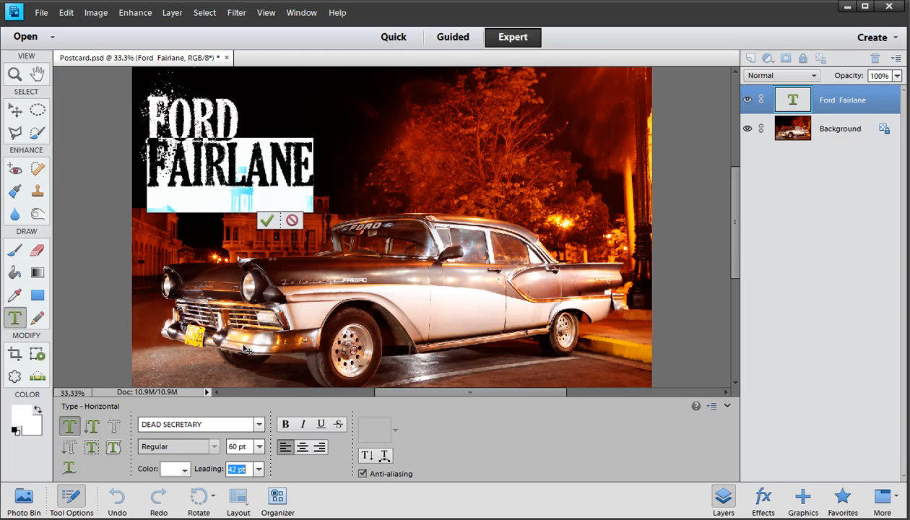
{"action": "key", "text": "Up"}
{"action": "key", "text": "Up"}
{"action": "key", "text": "Up"}
{"action": "key", "text": "Up"}
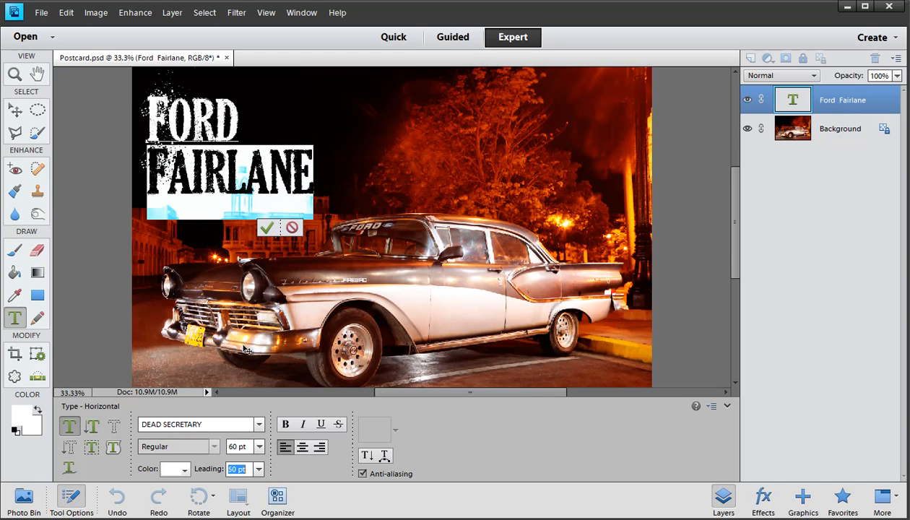
{"action": "key", "text": "Down"}
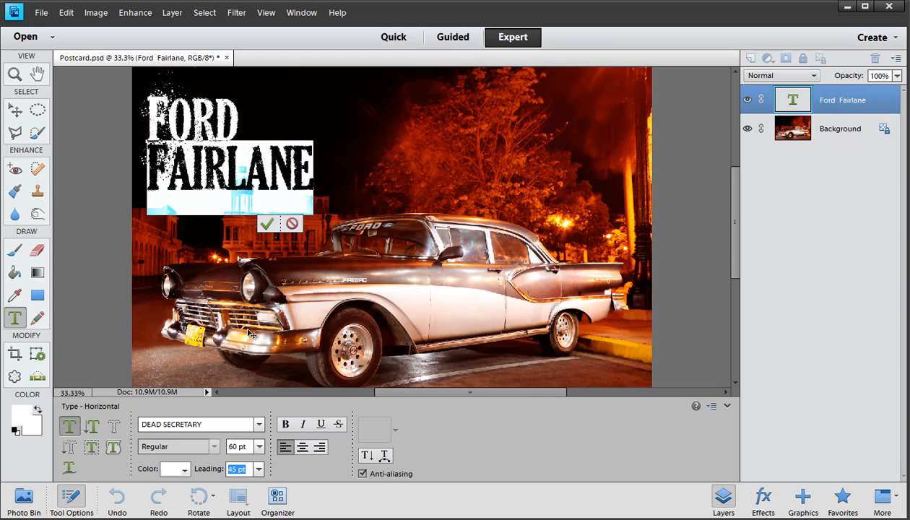
{"action": "left_click", "coordinate": [267, 225]}
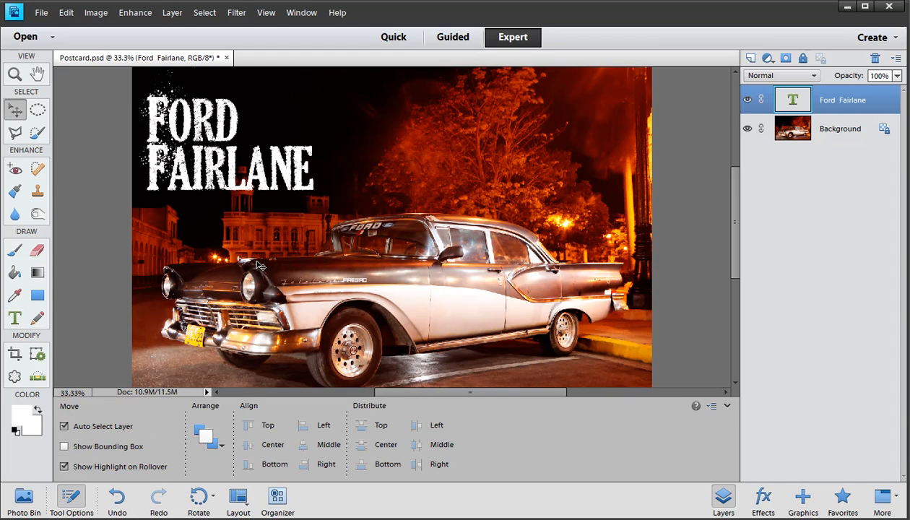
Indent the word Fairlane with spaces on the title's second line and commit the text
{"action": "double_click", "coordinate": [149, 163]}
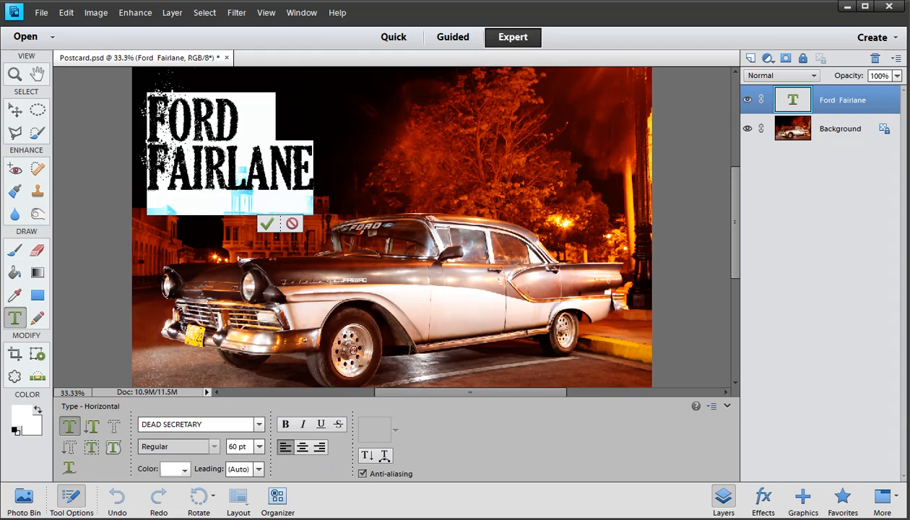
{"action": "type", "text": "T"}
{"action": "left_click", "coordinate": [167, 177]}
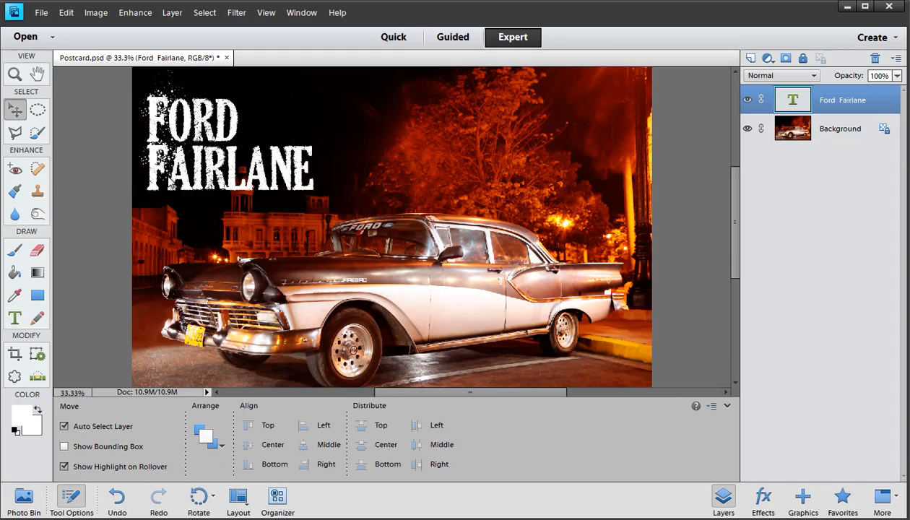
{"action": "double_click", "coordinate": [165, 177]}
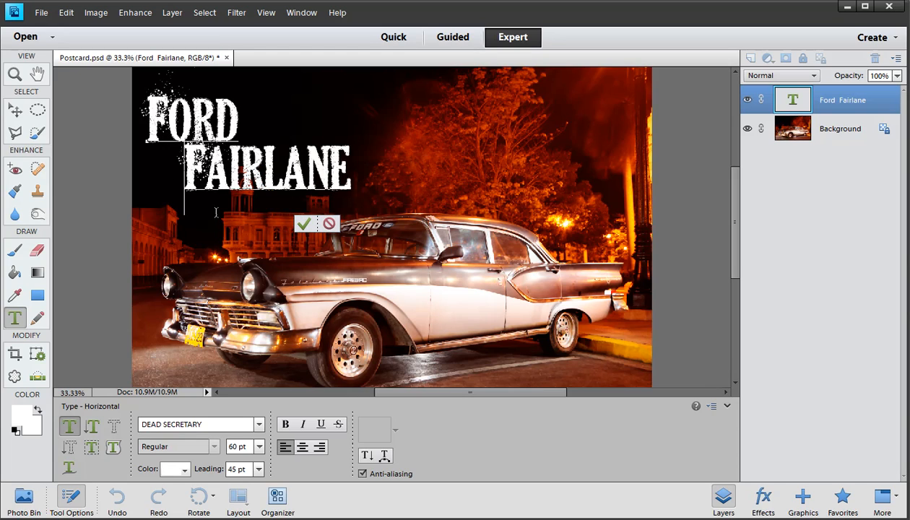
{"action": "left_click", "coordinate": [304, 224]}
{"action": "key", "text": "v"}
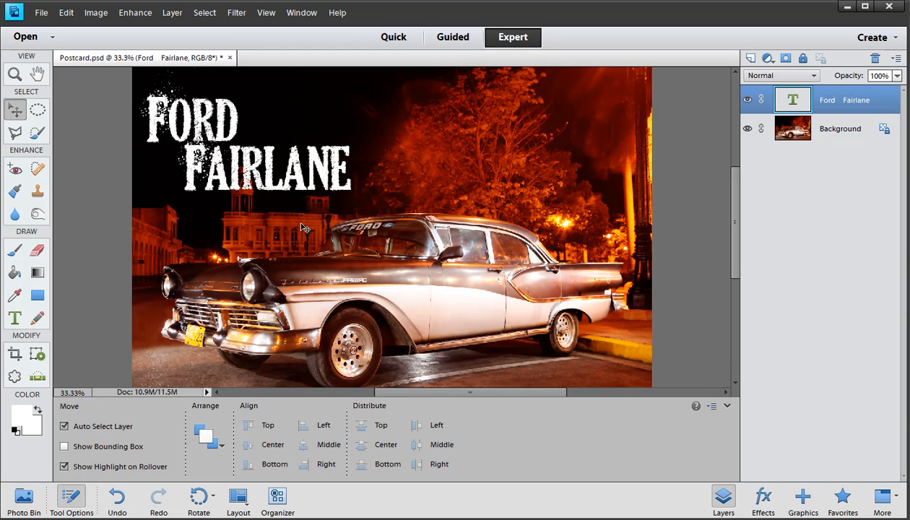
Select both lines of the title, try Faux Bold on them, and turn it off again
{"action": "key", "text": "t"}
{"action": "triple_click", "coordinate": [275, 172]}
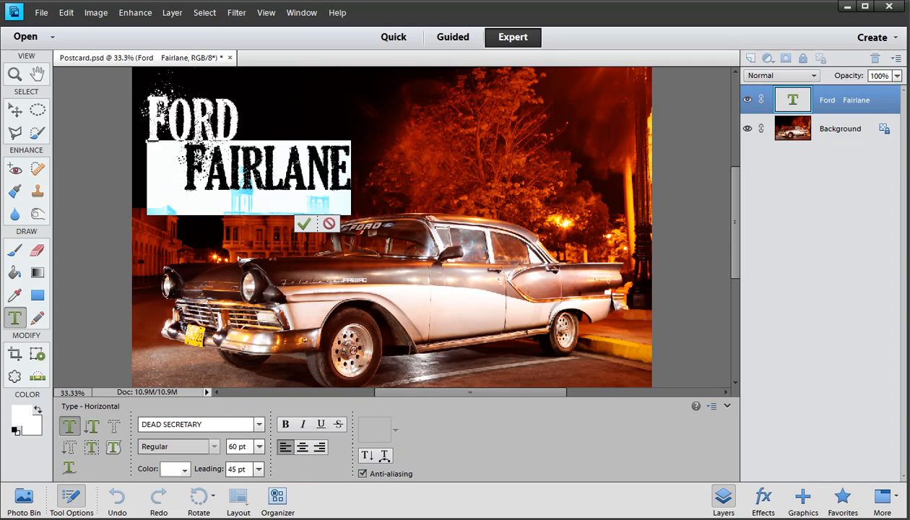
{"action": "triple_click", "coordinate": [206, 117]}
{"action": "left_click", "coordinate": [206, 117]}
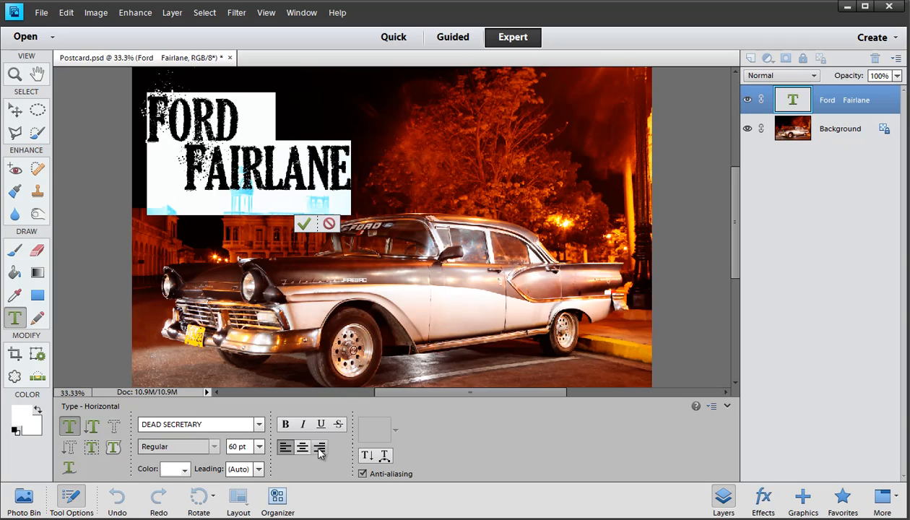
{"action": "left_click", "coordinate": [258, 425]}
{"action": "left_click", "coordinate": [259, 427]}
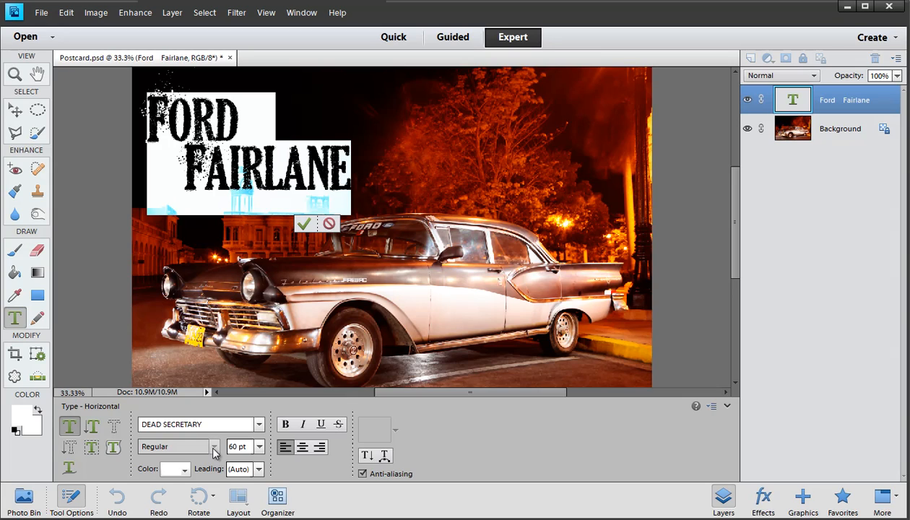
{"action": "left_click", "coordinate": [286, 425]}
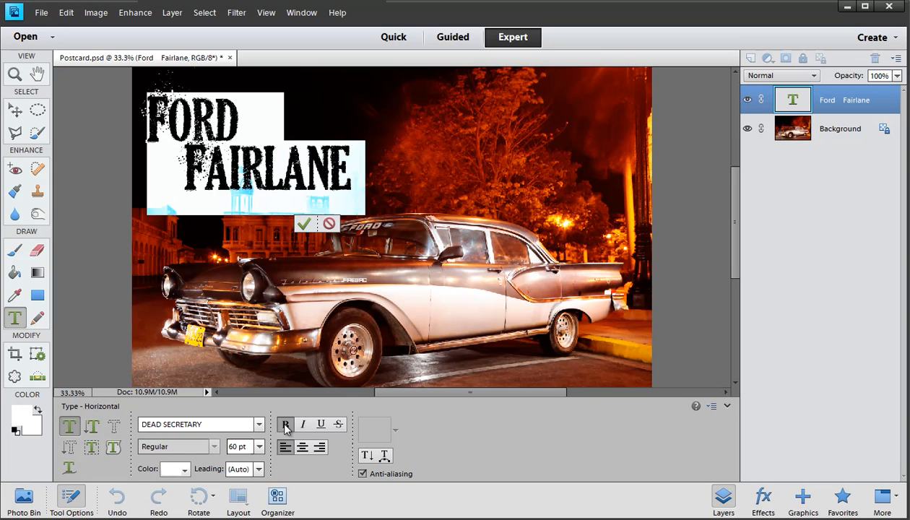
{"action": "left_click", "coordinate": [285, 427]}
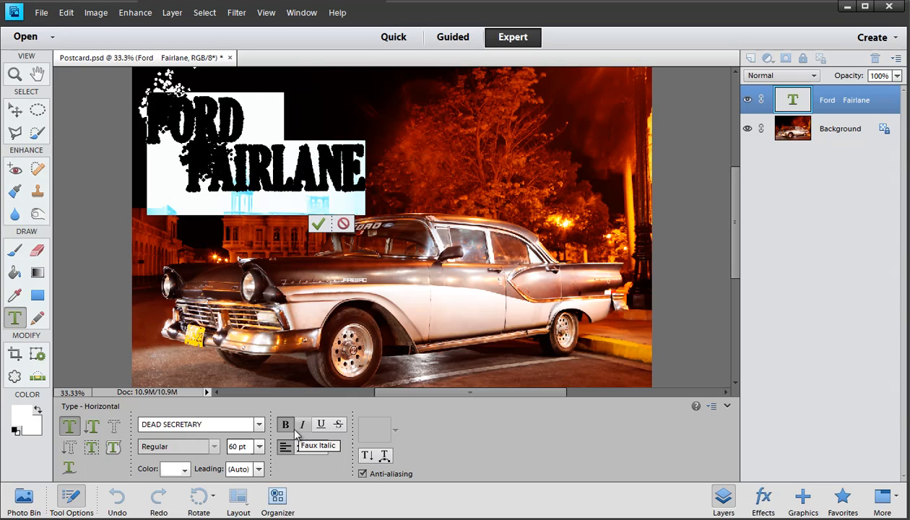
{"action": "left_click", "coordinate": [285, 425]}
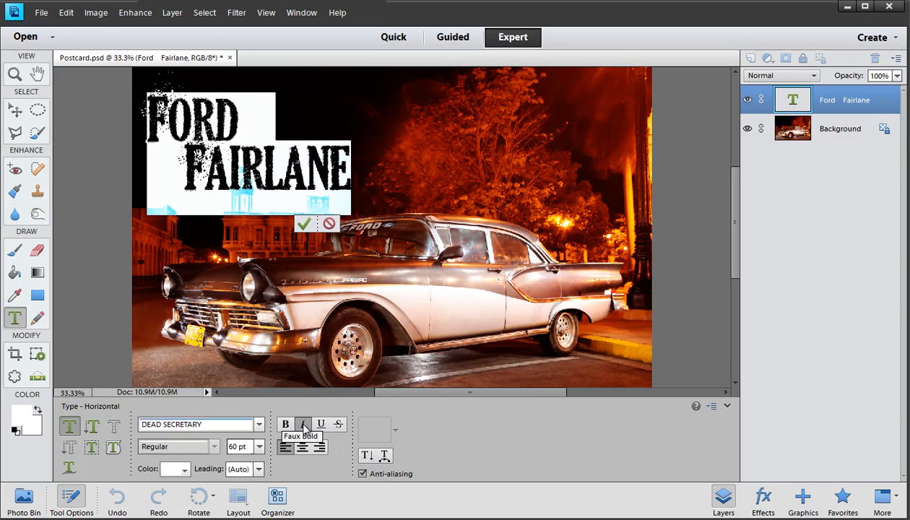
Try Faux Italic on the whole title, switch it off, and commit the text
{"action": "left_click", "coordinate": [304, 425]}
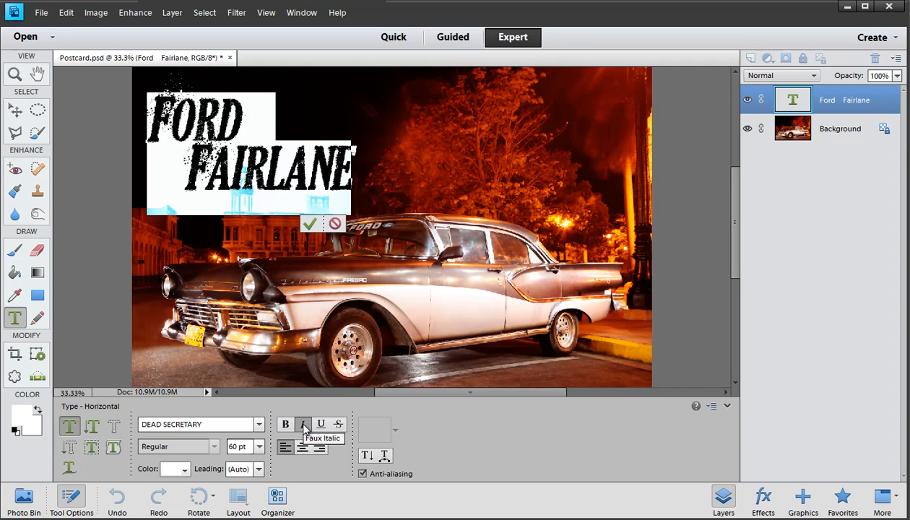
{"action": "left_click", "coordinate": [303, 425]}
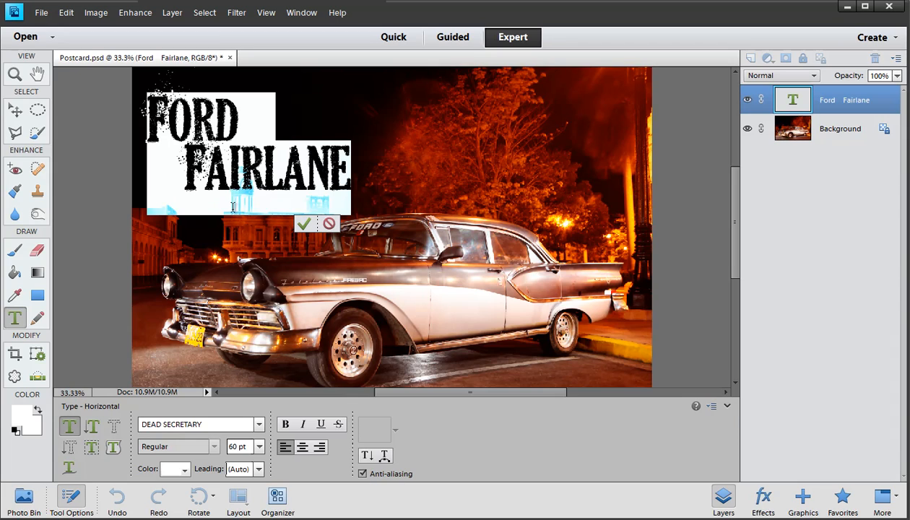
{"action": "left_click", "coordinate": [303, 224]}
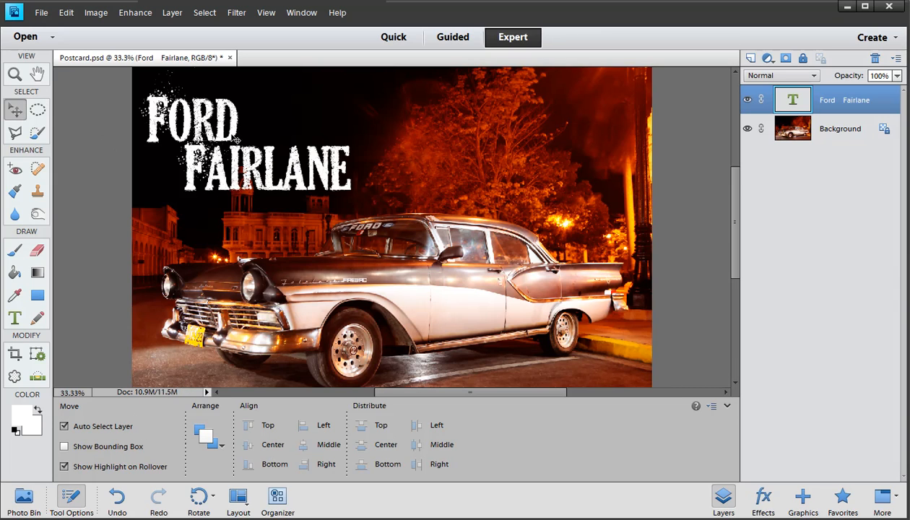
Move the title slightly up and left toward the photo's corner, and collapse the tool options to show the whole photo
{"action": "left_click_drag", "start_coordinate": [242, 141], "coordinate": [228, 126]}
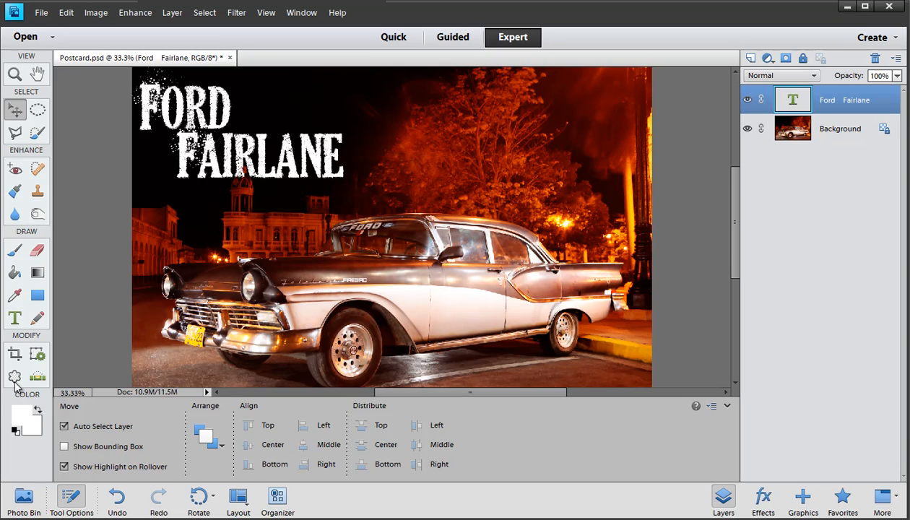
{"action": "left_click", "coordinate": [71, 497]}
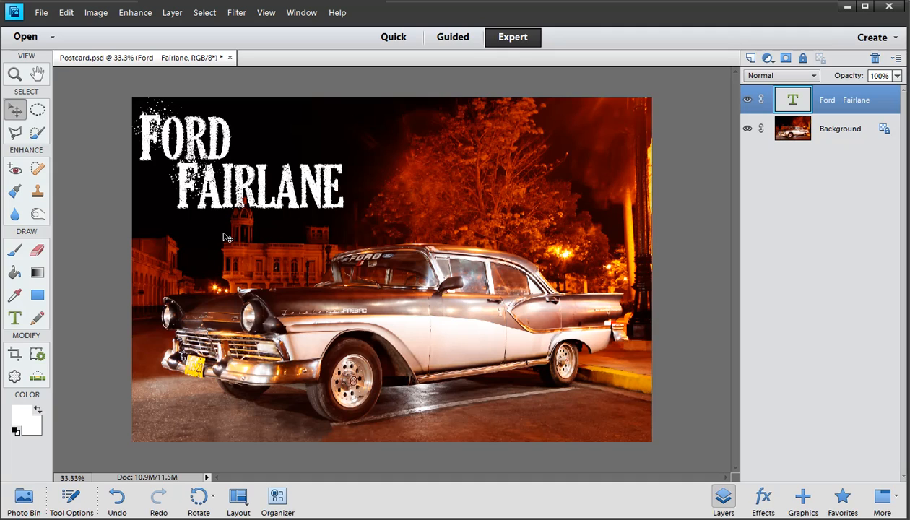
Remove the indent and line break so Ford Fairlane sits on a single line, and commit the text
{"action": "key", "text": "t"}
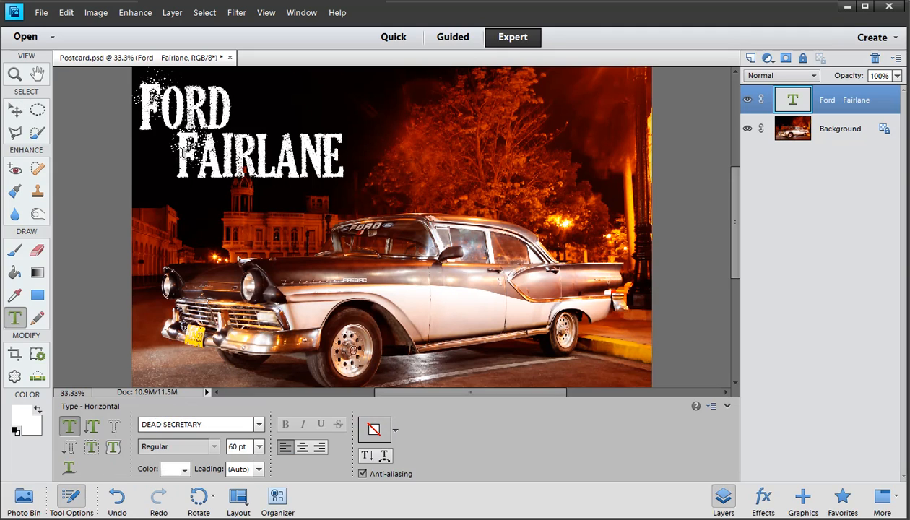
{"action": "key", "text": "BackSpace"}
{"action": "key", "text": "BackSpace"}
{"action": "key", "text": "BackSpace"}
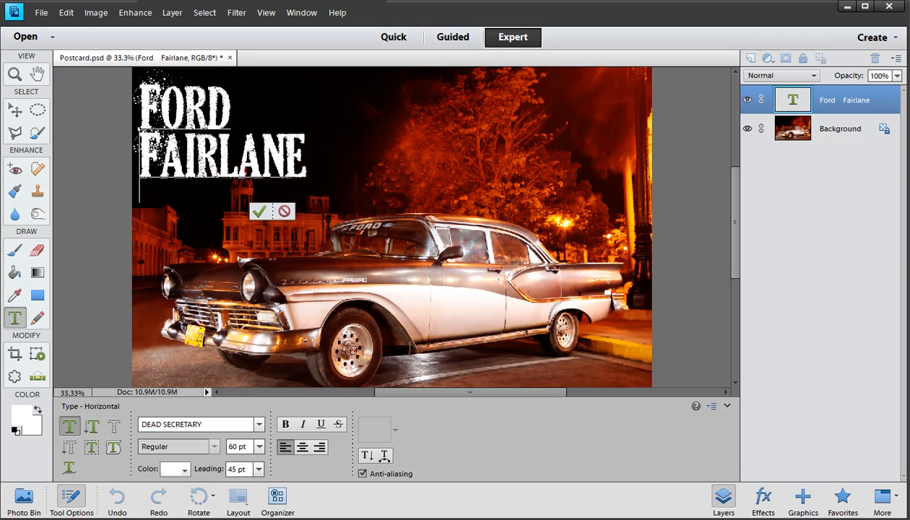
{"action": "key", "text": "Delete"}
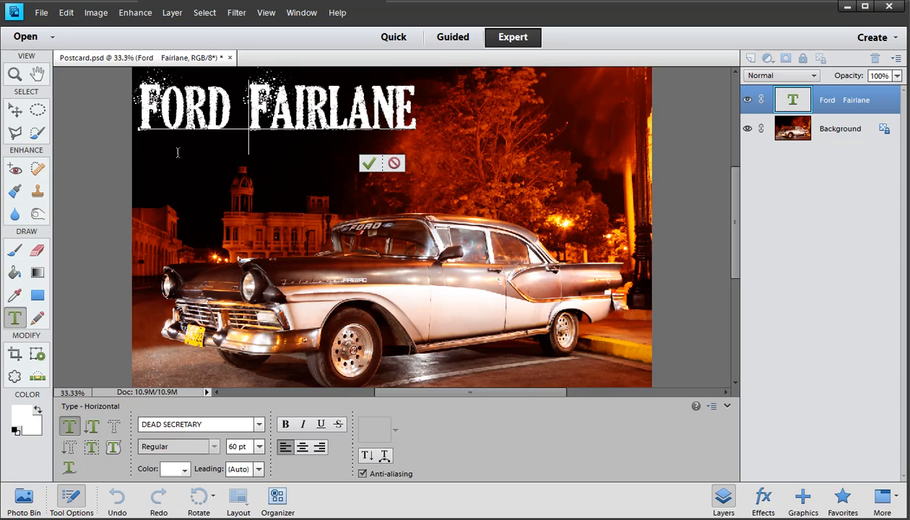
{"action": "key", "text": "BackSpace"}
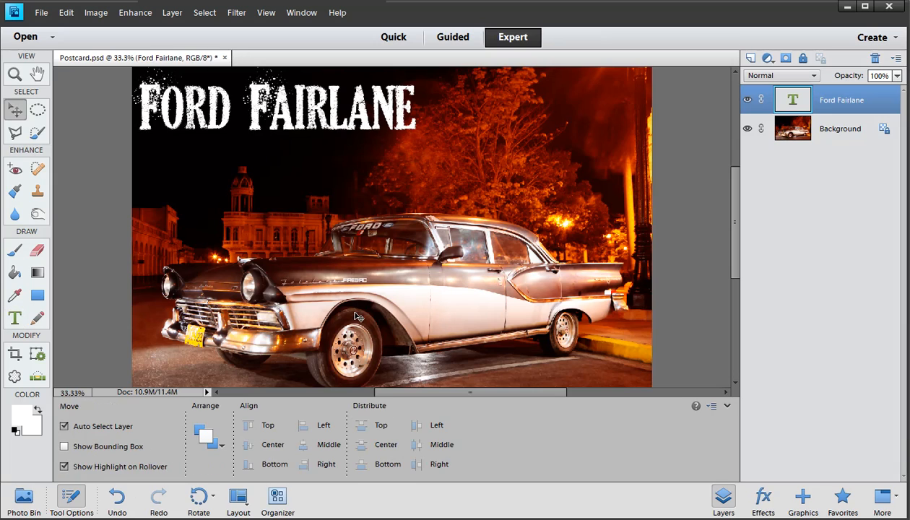
Select the whole Ford Fairlane title, recolor it with the red swatch, and commit the text
{"action": "scroll", "coordinate": [354, 316], "scroll_direction": "up", "scroll_amount": 3}
{"action": "scroll", "coordinate": [355, 316], "scroll_direction": "down", "scroll_amount": 3}
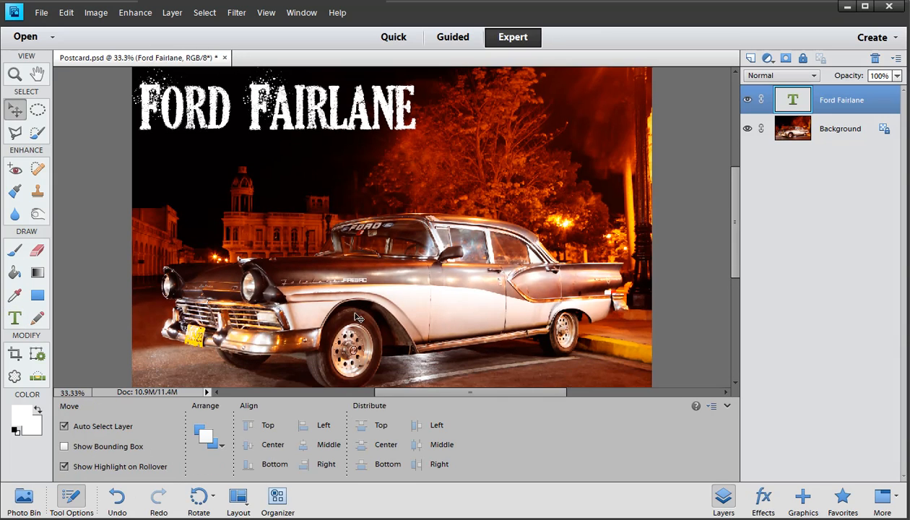
{"action": "left_click", "coordinate": [75, 499]}
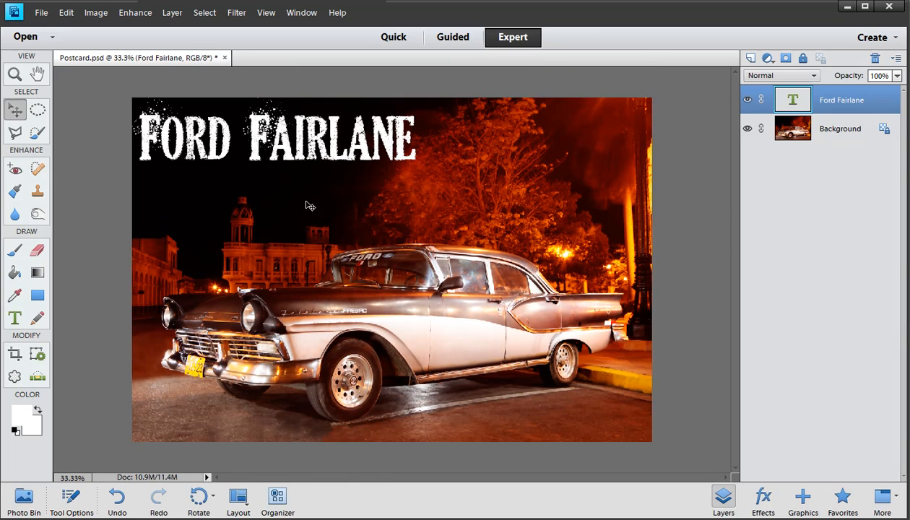
{"action": "key", "text": "t"}
{"action": "triple_click", "coordinate": [287, 120]}
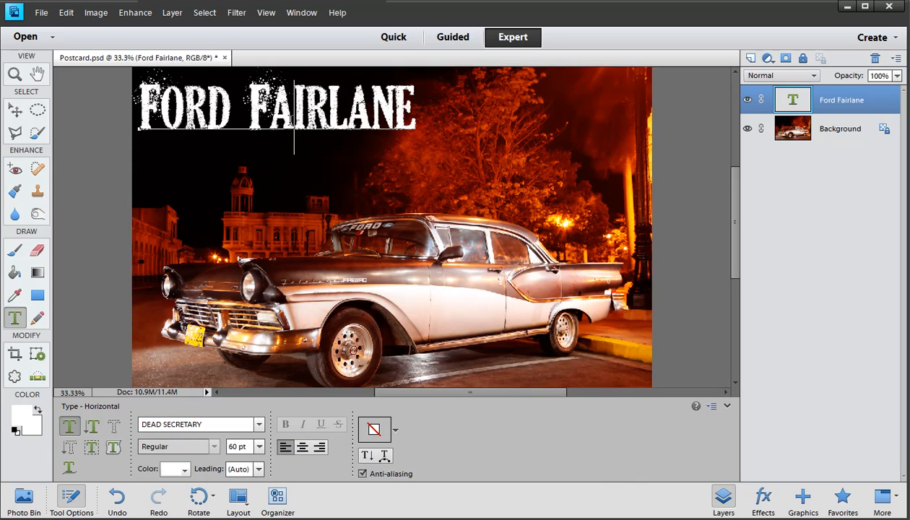
{"action": "left_click", "coordinate": [71, 499]}
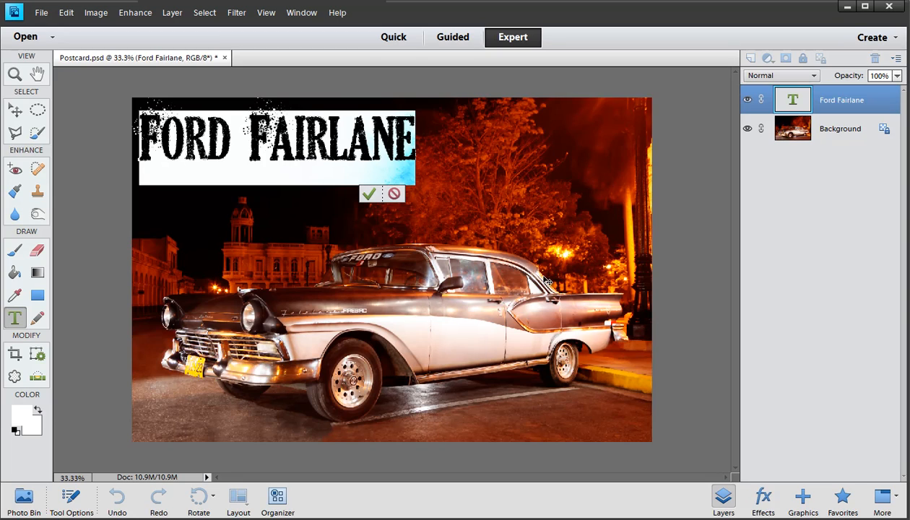
{"action": "left_click", "coordinate": [70, 498]}
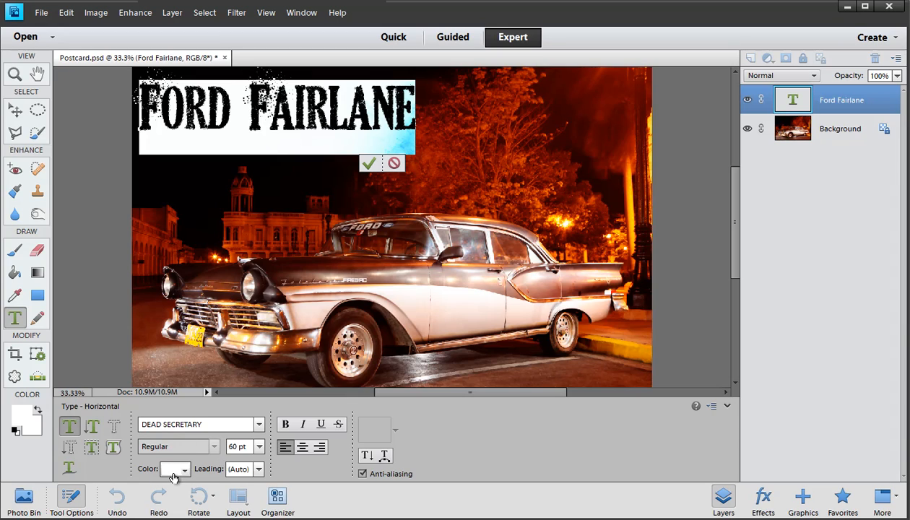
{"action": "left_click", "coordinate": [185, 472]}
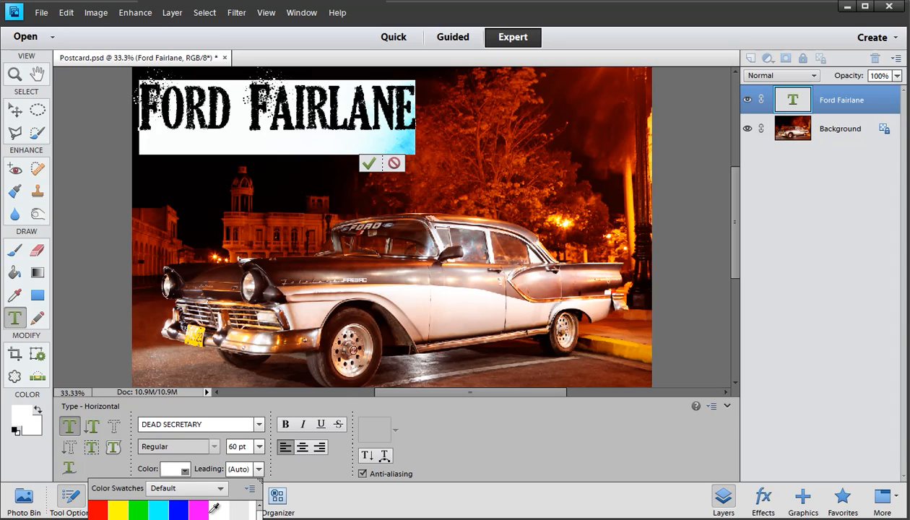
{"action": "left_click", "coordinate": [99, 510]}
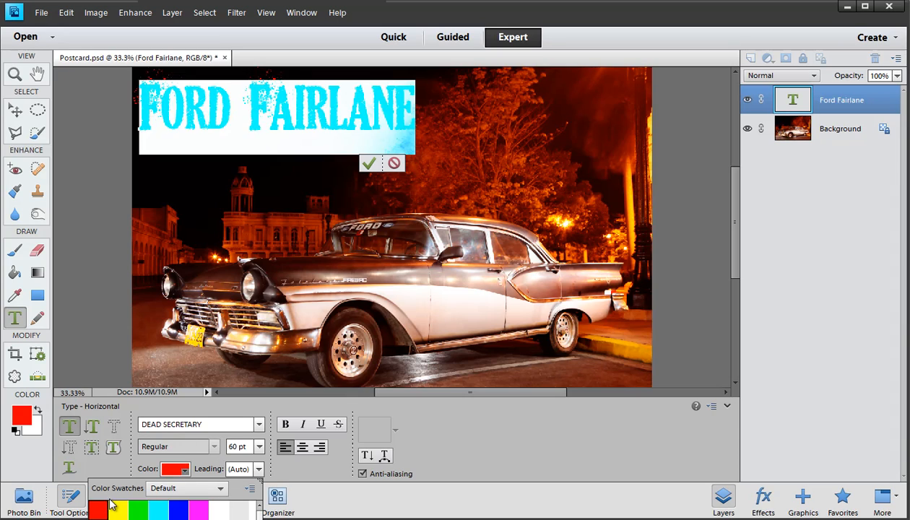
{"action": "left_click", "coordinate": [368, 164]}
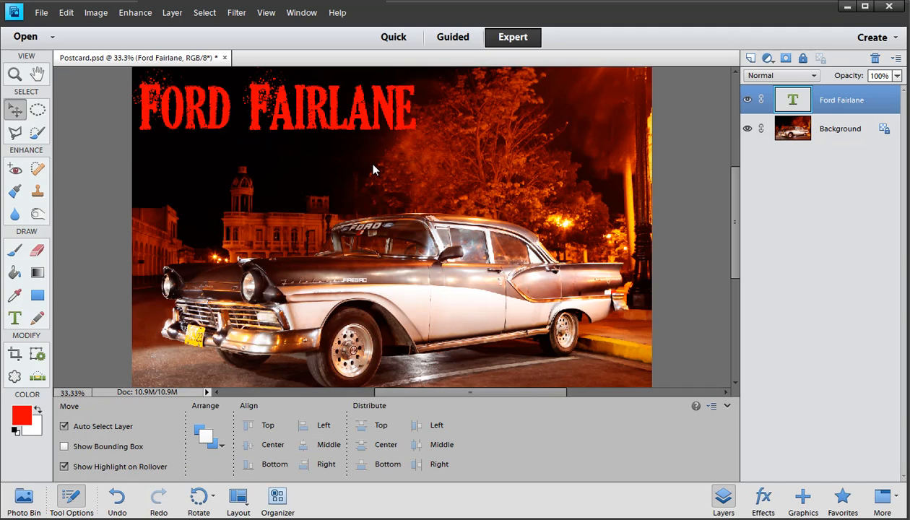
Select the whole red title again and open its text color swatches
{"action": "double_click", "coordinate": [332, 126]}
{"action": "key", "text": "ctrl+a"}
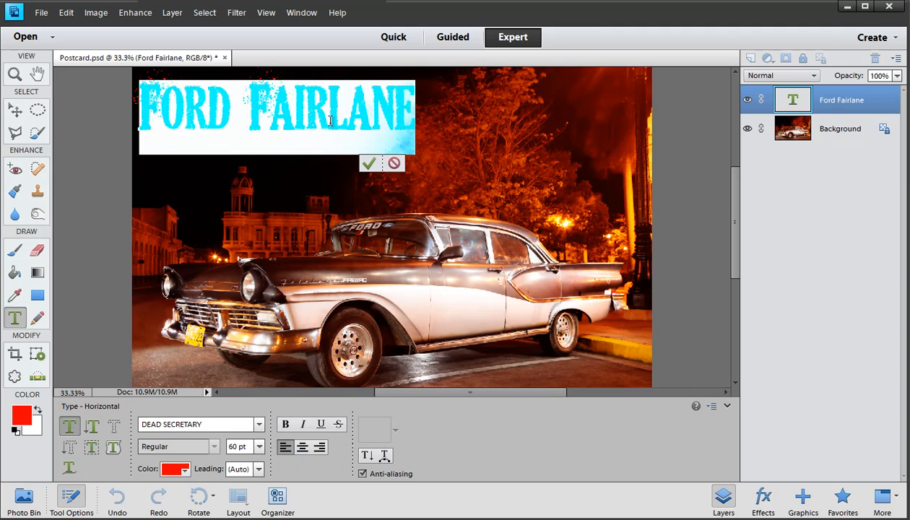
{"action": "left_click", "coordinate": [172, 470]}
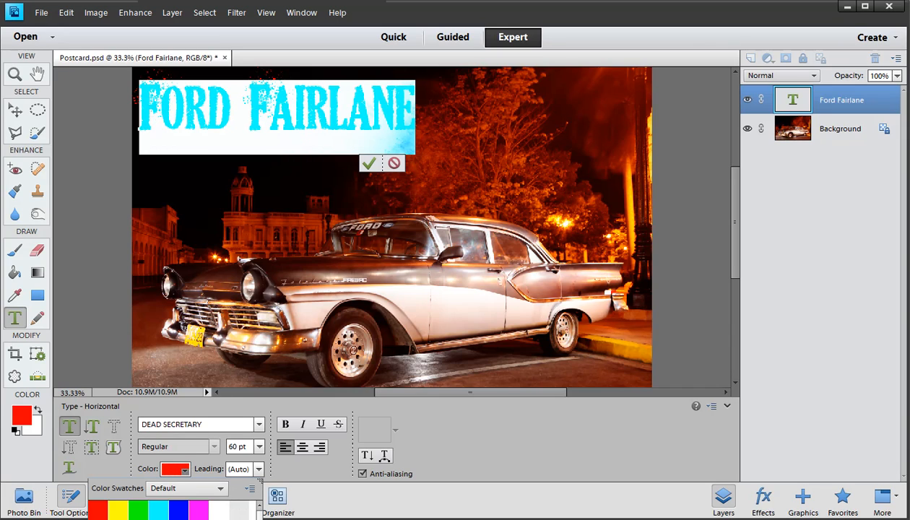
Shift the program window upward on the desktop until the full color swatch palette can be reached
{"action": "double_click", "coordinate": [663, 8]}
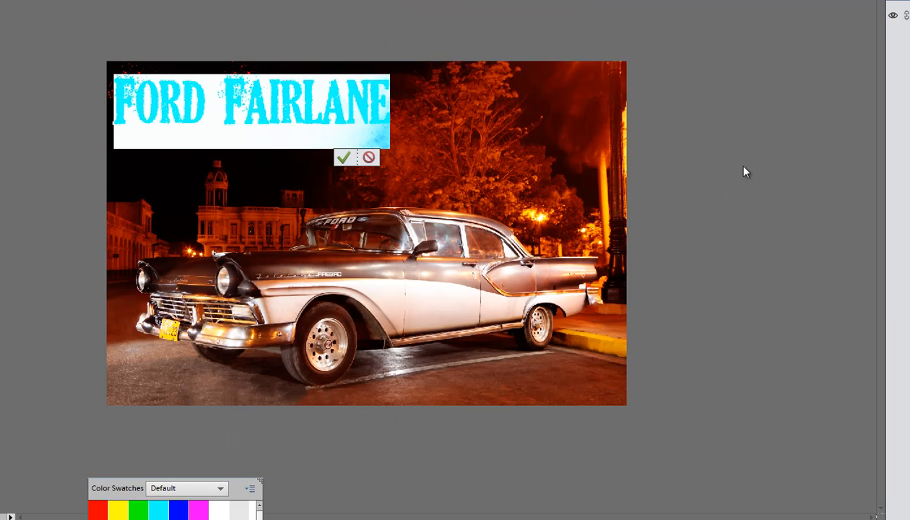
{"action": "double_click", "coordinate": [581, 0]}
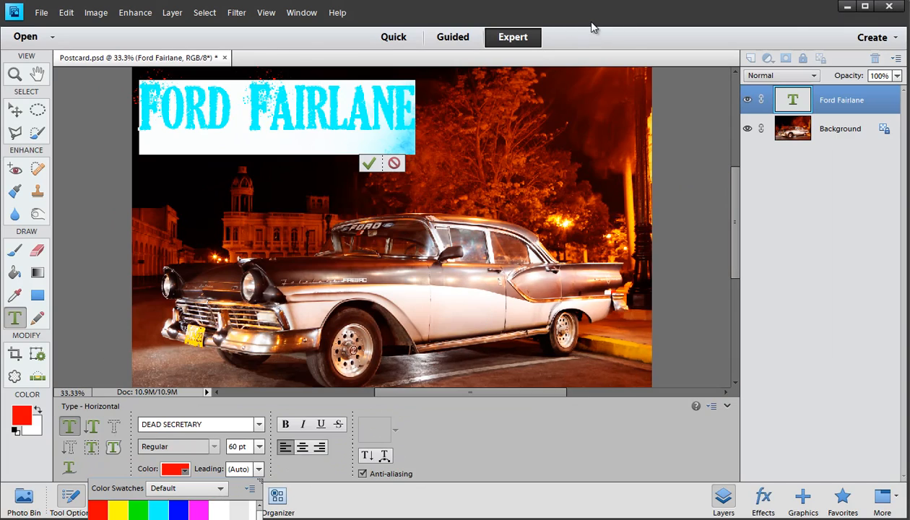
{"action": "left_click_drag", "start_coordinate": [590, 23], "coordinate": [587, 0]}
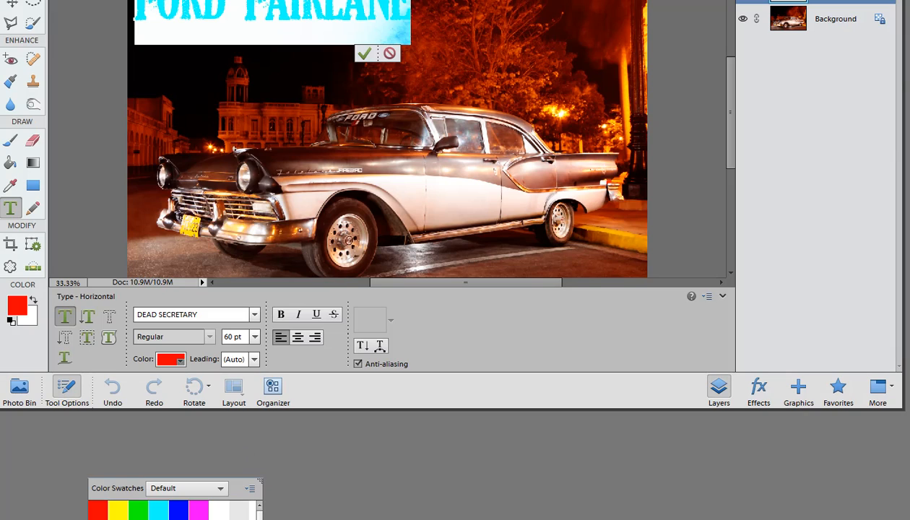
{"action": "left_click", "coordinate": [295, 499]}
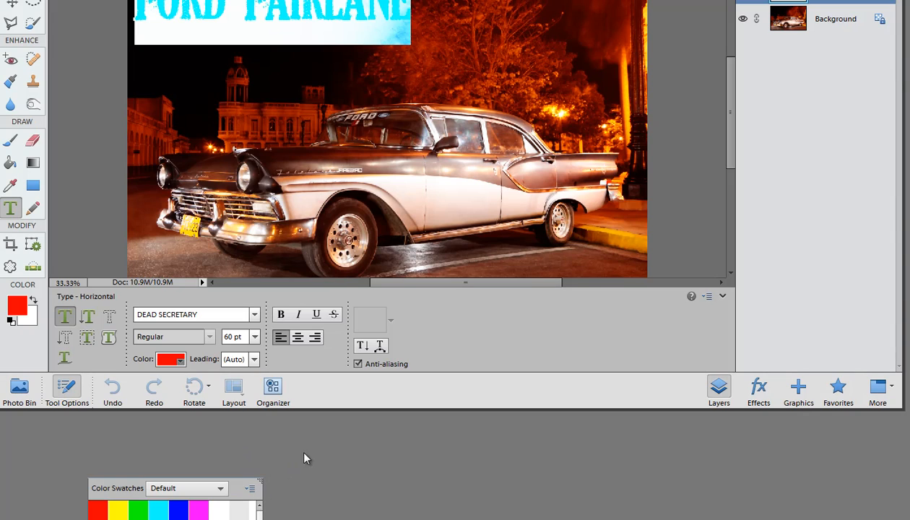
{"action": "left_click", "coordinate": [177, 490]}
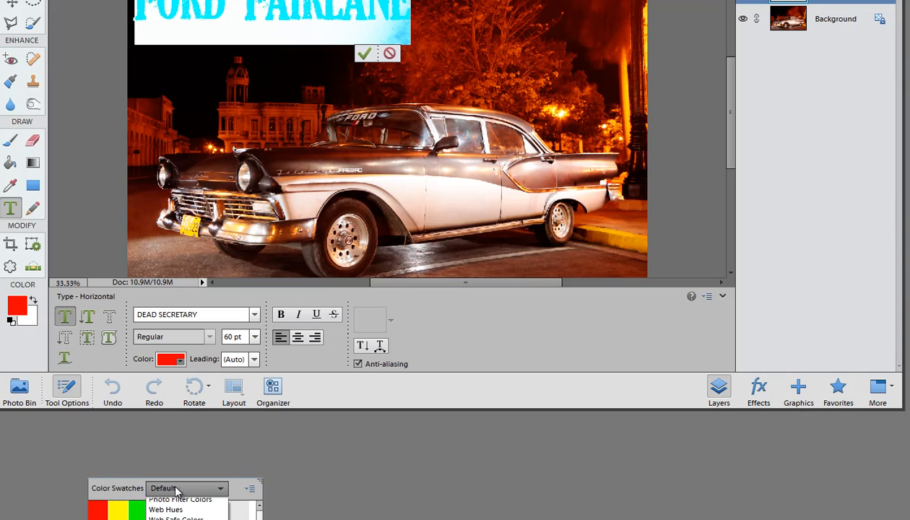
{"action": "left_click", "coordinate": [234, 495]}
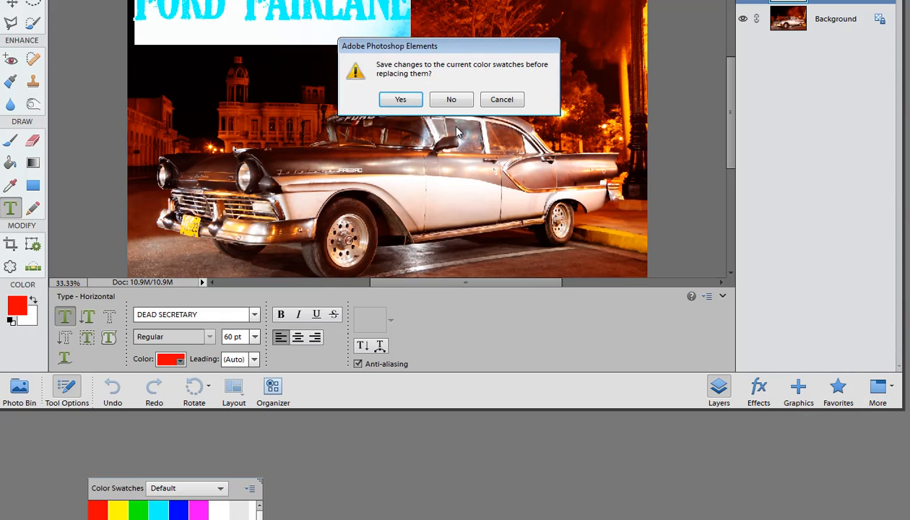
{"action": "left_click", "coordinate": [468, 108]}
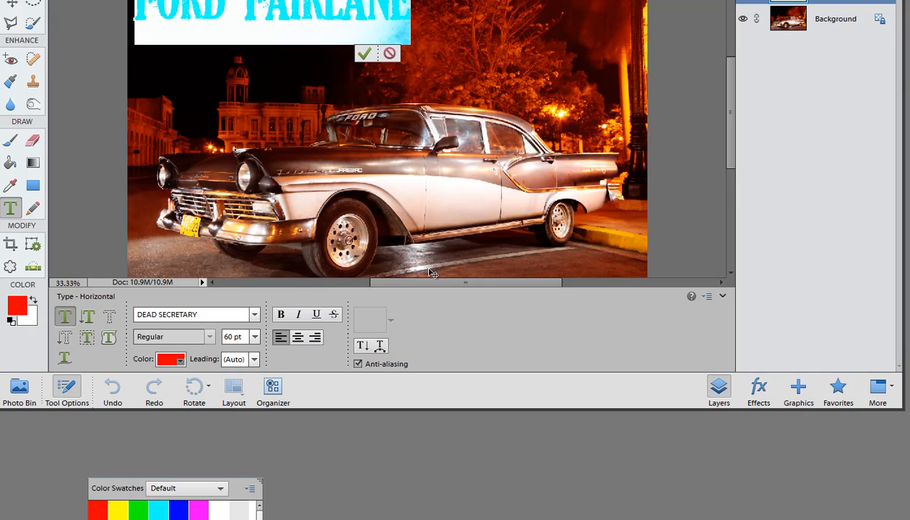
{"action": "left_click", "coordinate": [249, 517]}
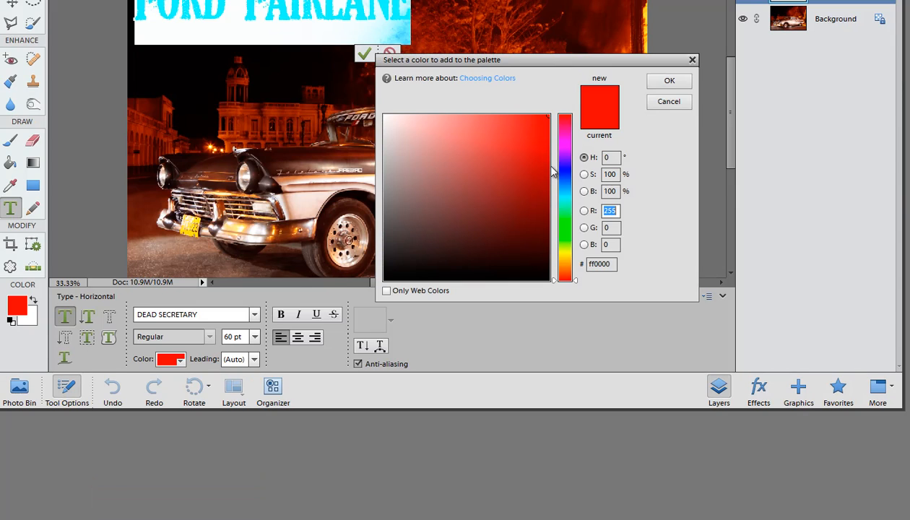
{"action": "left_click_drag", "start_coordinate": [554, 58], "coordinate": [555, 67]}
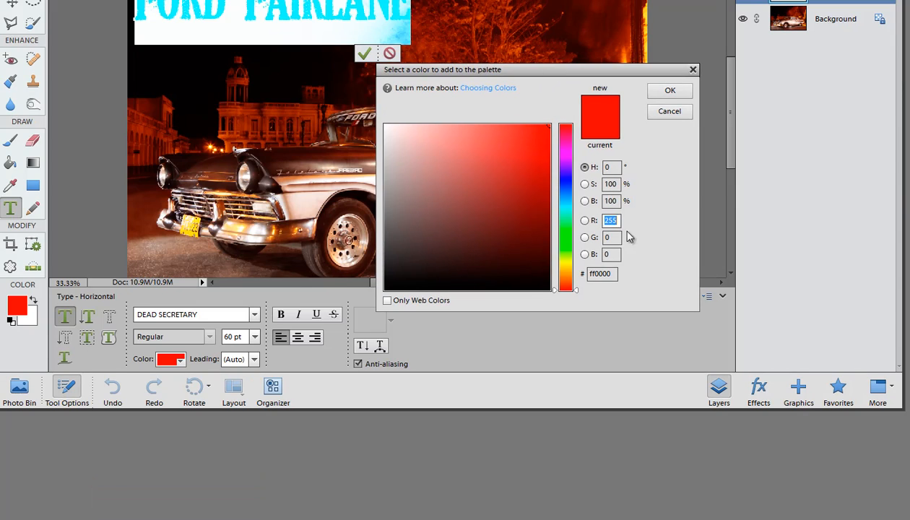
{"action": "left_click", "coordinate": [669, 112]}
Recolor the whole Ford Fairlane title with the pale yellow ffe78f sampled from the car's front bumper, and commit the text
{"action": "left_click", "coordinate": [180, 359]}
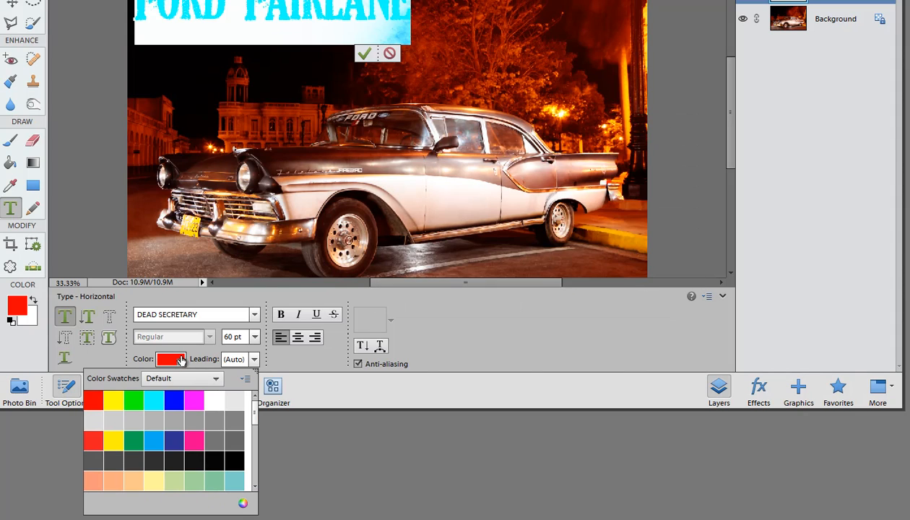
{"action": "left_click", "coordinate": [244, 504]}
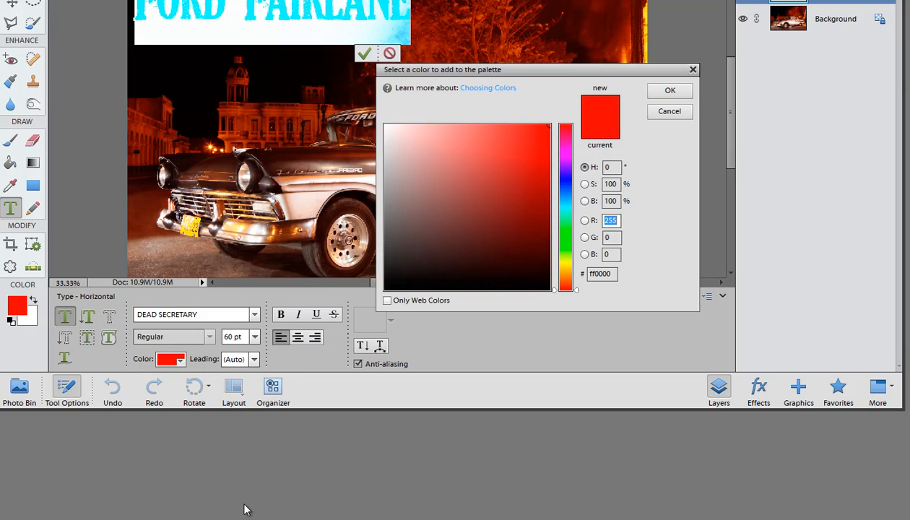
{"action": "mouse_move", "coordinate": [480, 198]}
{"action": "left_mouse_down"}
{"action": "mouse_move", "coordinate": [445, 175]}
{"action": "mouse_move", "coordinate": [439, 238]}
{"action": "mouse_move", "coordinate": [449, 164]}
{"action": "mouse_move", "coordinate": [436, 157]}
{"action": "left_mouse_up"}
{"action": "mouse_move", "coordinate": [566, 235]}
{"action": "left_mouse_down"}
{"action": "mouse_move", "coordinate": [573, 136]}
{"action": "mouse_move", "coordinate": [578, 177]}
{"action": "left_mouse_up"}
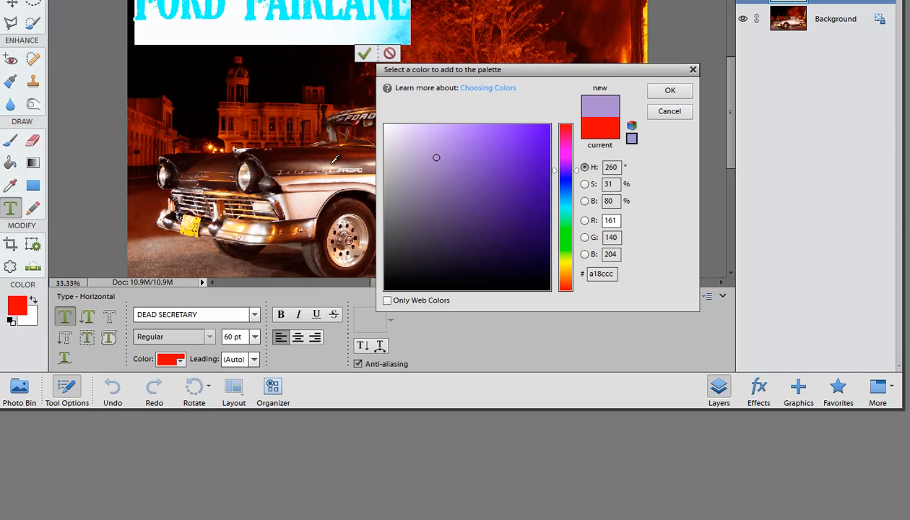
{"action": "left_click", "coordinate": [240, 224]}
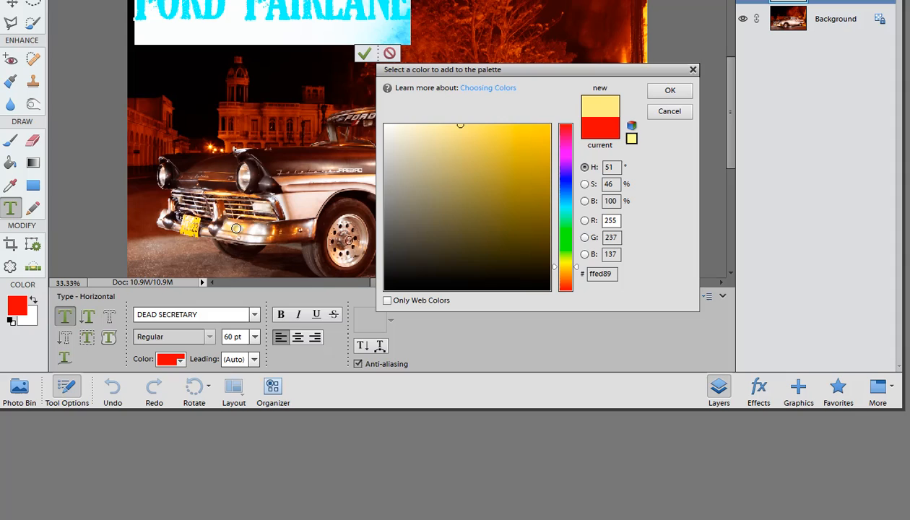
{"action": "left_click", "coordinate": [235, 226]}
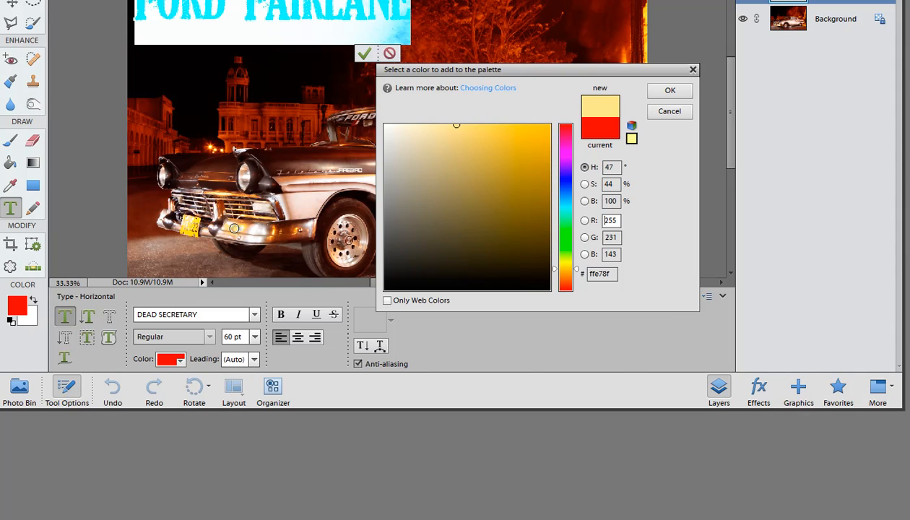
{"action": "left_click", "coordinate": [670, 90]}
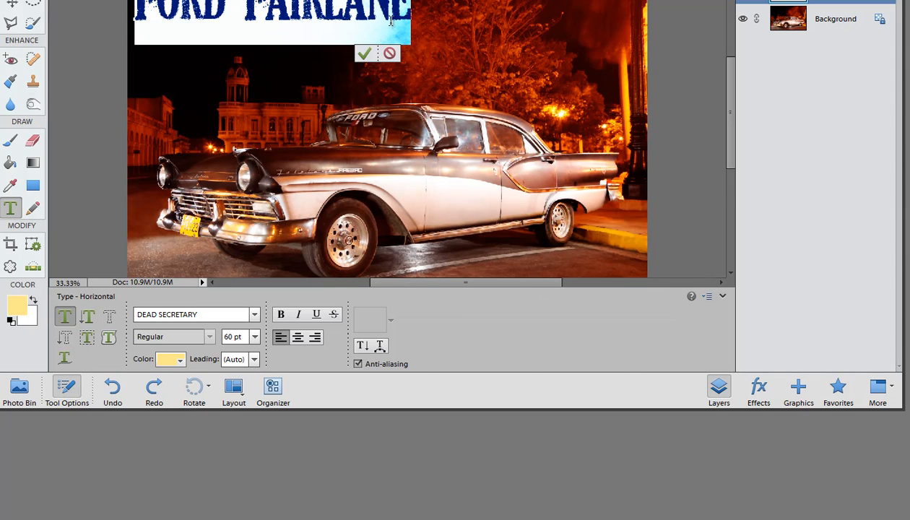
{"action": "left_click", "coordinate": [366, 55]}
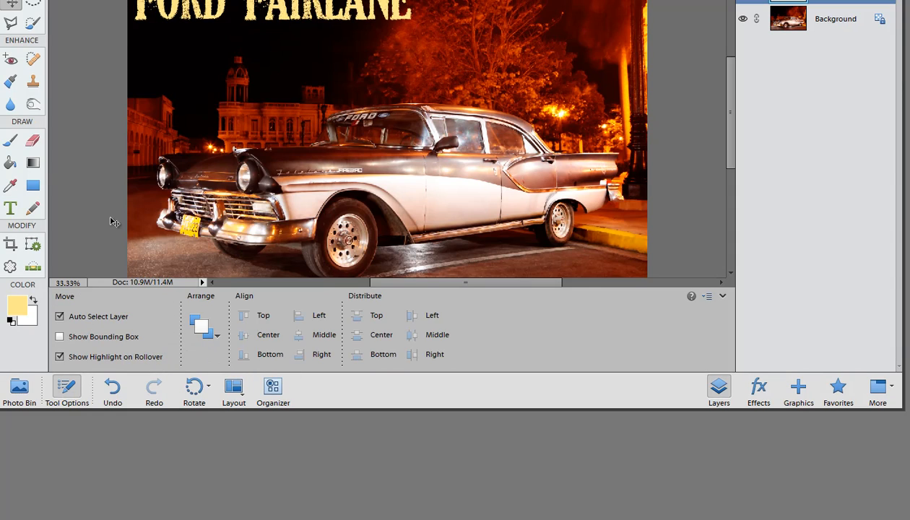
Select the whole Ford Fairlane title, recolor it with a dark orange-red sampled from the photo, and commit the text
{"action": "left_click", "coordinate": [10, 209]}
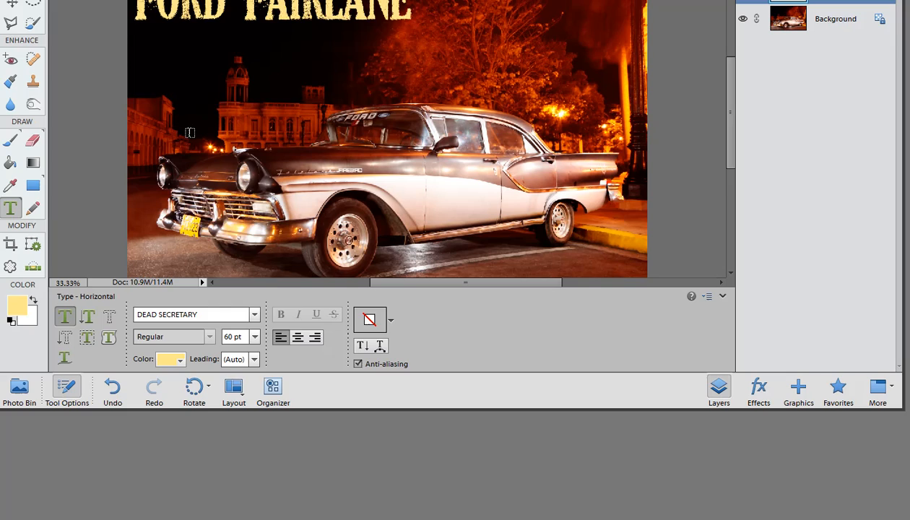
{"action": "triple_click", "coordinate": [342, 10]}
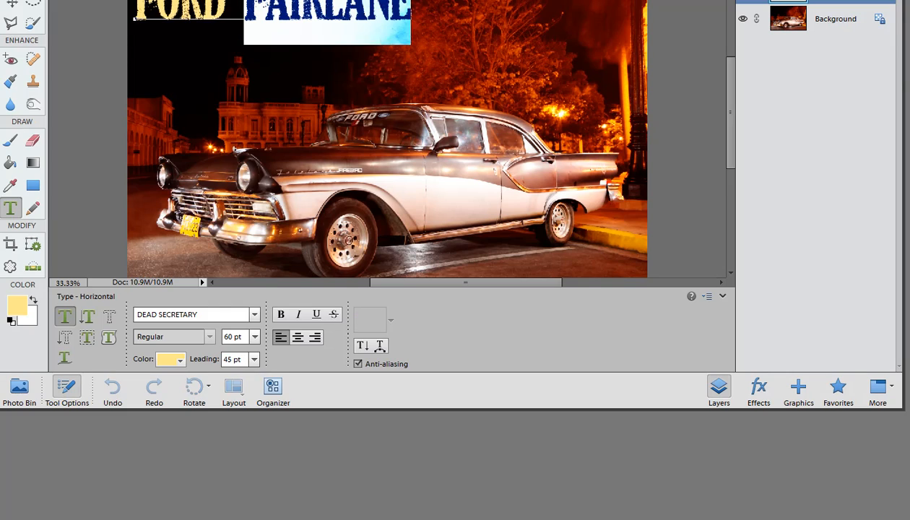
{"action": "left_click", "coordinate": [171, 360]}
{"action": "left_click", "coordinate": [244, 503]}
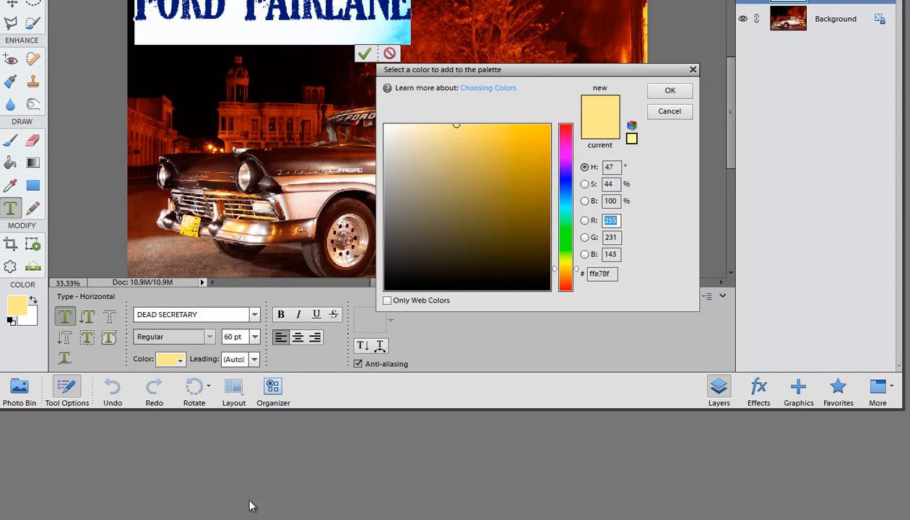
{"action": "left_click", "coordinate": [479, 187]}
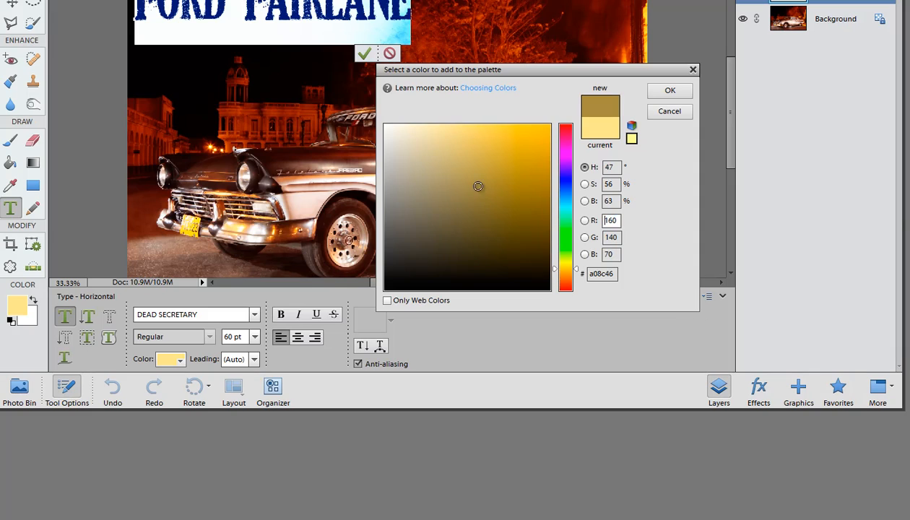
{"action": "left_click_drag", "start_coordinate": [478, 187], "coordinate": [465, 179]}
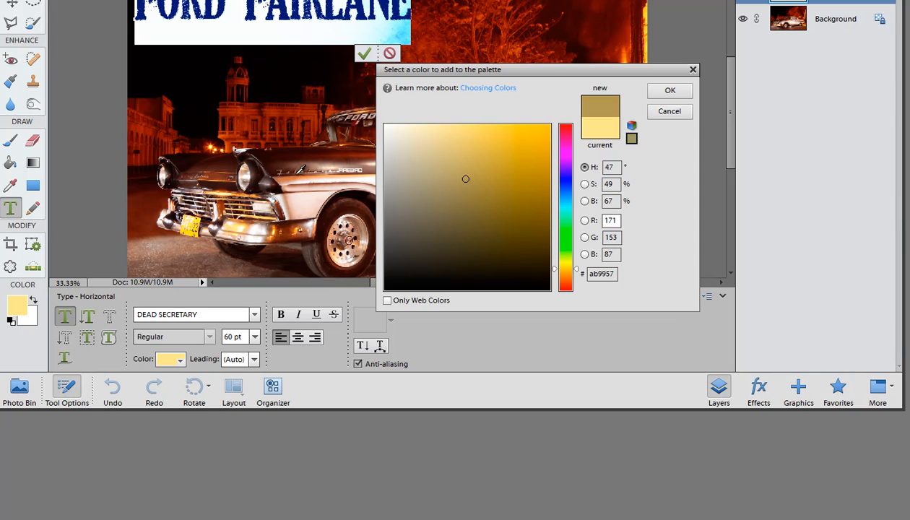
{"action": "left_click", "coordinate": [292, 227]}
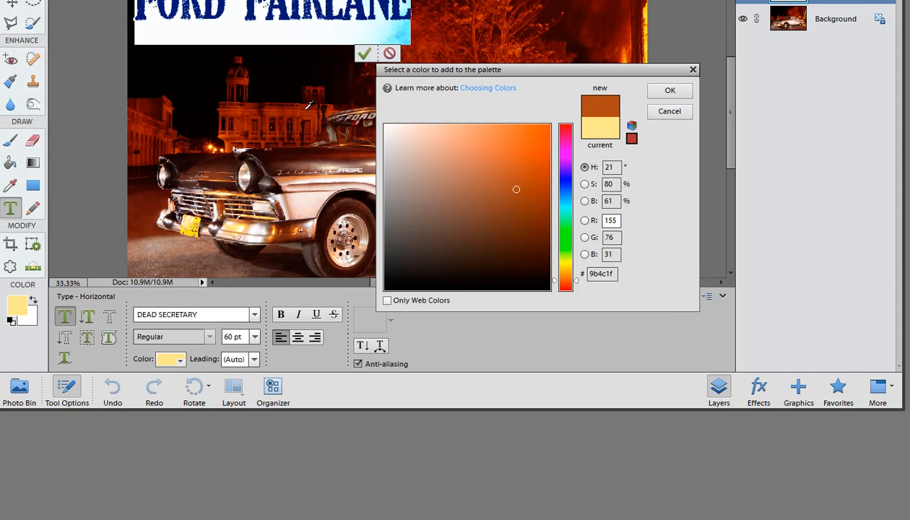
{"action": "left_click", "coordinate": [663, 92]}
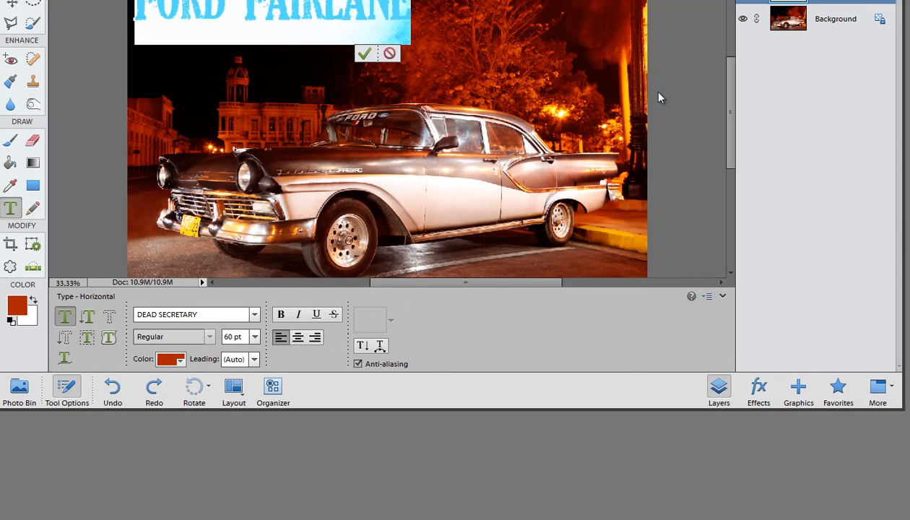
{"action": "left_click", "coordinate": [367, 54]}
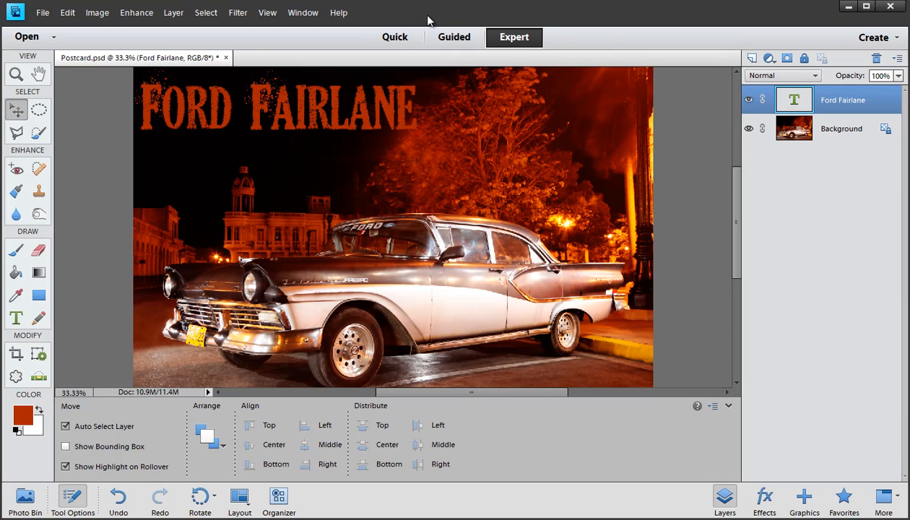
Collapse the tool options to show the whole postcard, and make the Ford Fairlane text layer active
{"action": "left_click", "coordinate": [73, 503]}
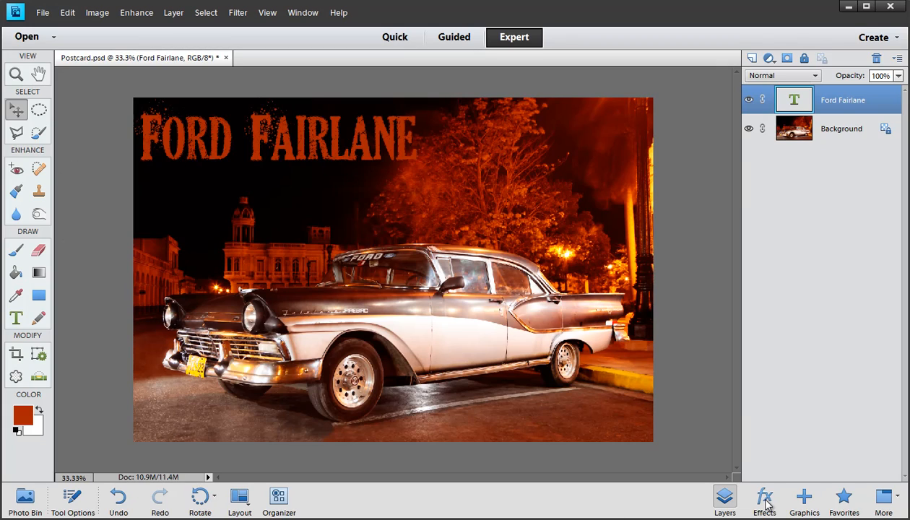
{"action": "left_click", "coordinate": [840, 132]}
{"action": "left_click", "coordinate": [865, 100]}
Look through the available effects, layer styles and filters, including the Vintage Photo, Bevels and Artistic categories
{"action": "left_click", "coordinate": [764, 498]}
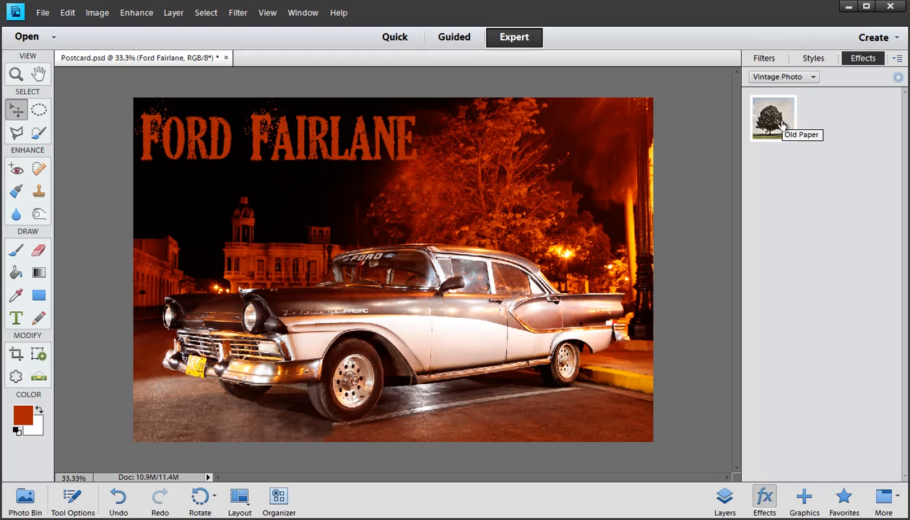
{"action": "left_click", "coordinate": [802, 76]}
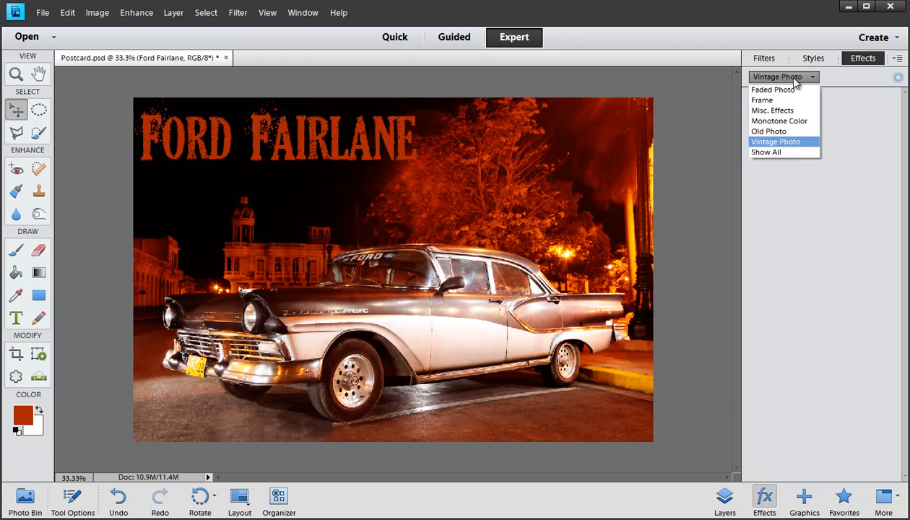
{"action": "left_click", "coordinate": [808, 76]}
{"action": "left_click", "coordinate": [811, 62]}
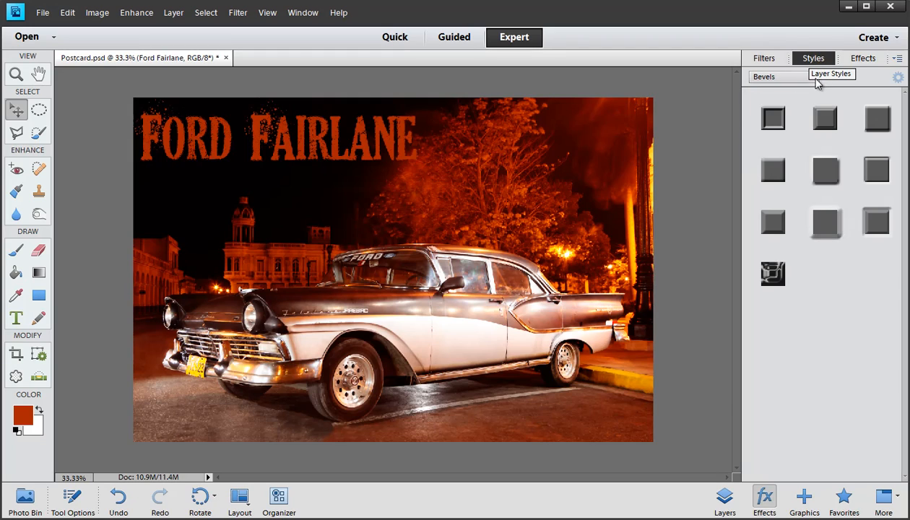
{"action": "left_click", "coordinate": [763, 59]}
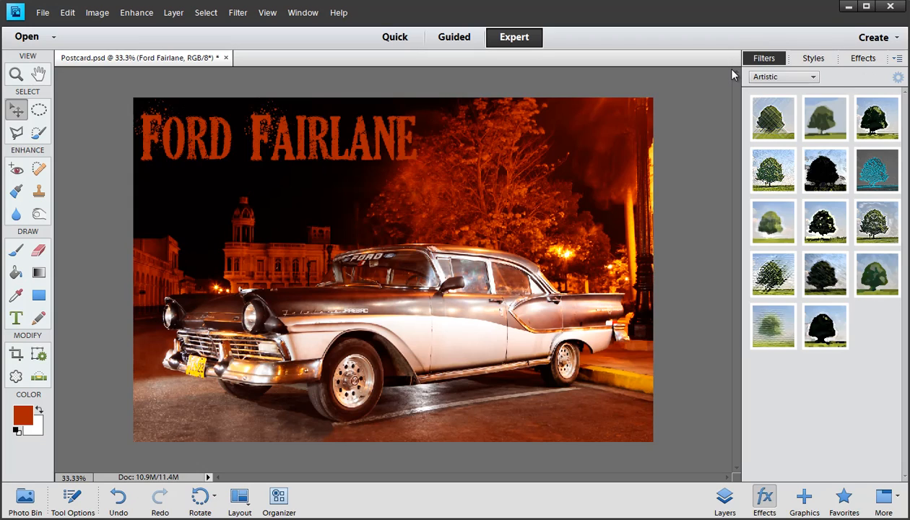
{"action": "left_click", "coordinate": [799, 60]}
{"action": "left_click", "coordinate": [862, 61]}
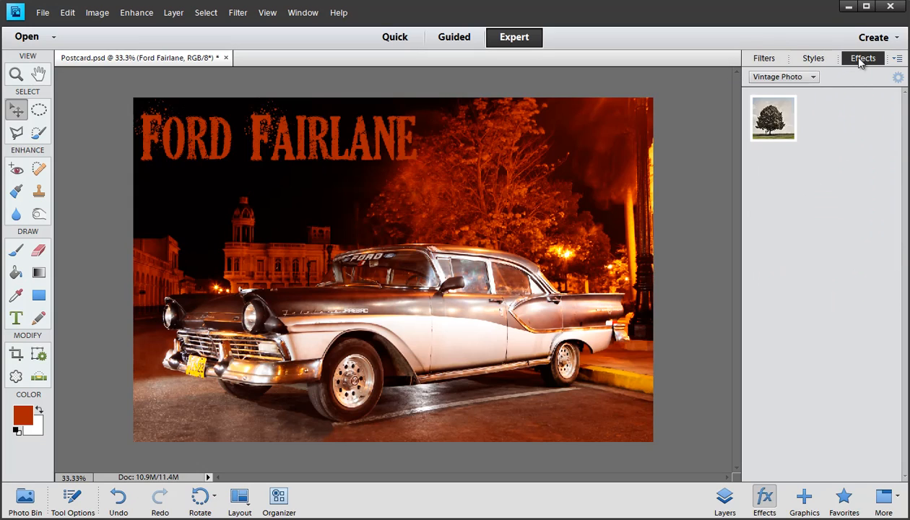
{"action": "left_click", "coordinate": [802, 62]}
{"action": "left_click", "coordinate": [765, 61]}
{"action": "left_click", "coordinate": [800, 61]}
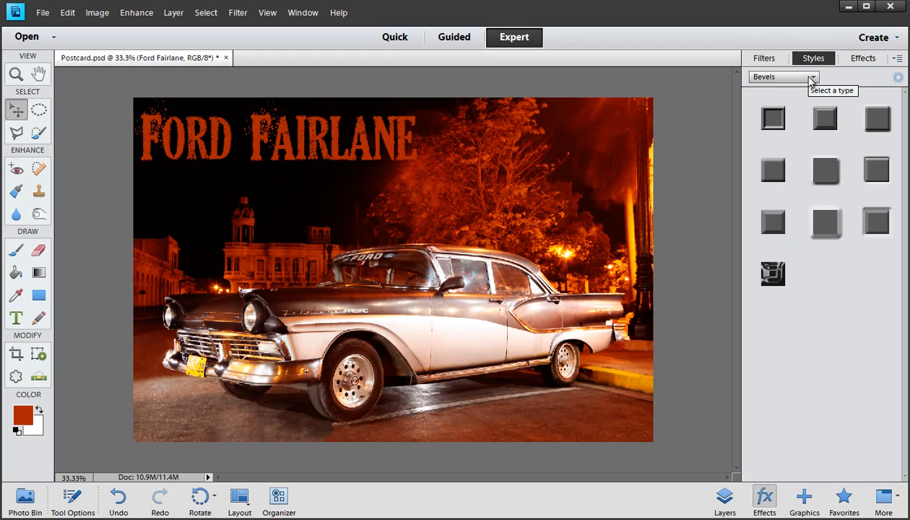
Apply a soft-edged style from the Drop Shadows category to the Ford Fairlane title, and move the title over the side of the car
{"action": "left_click", "coordinate": [811, 80]}
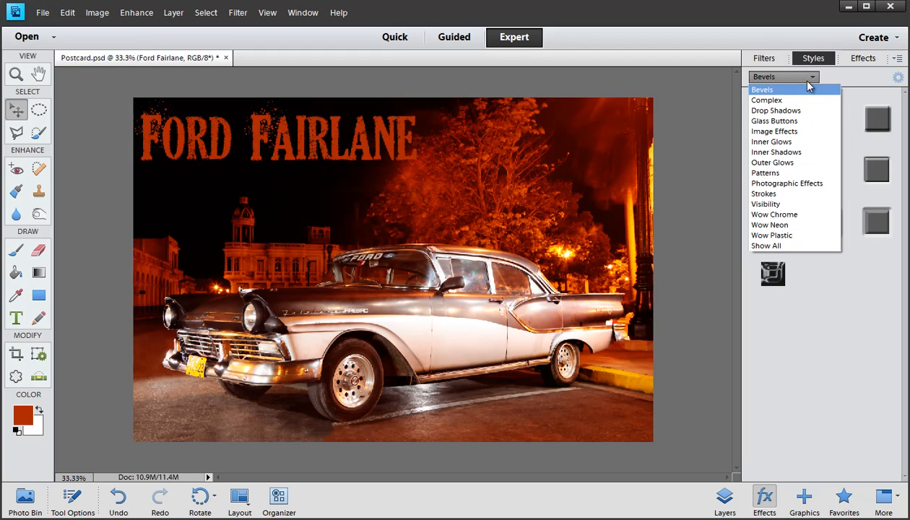
{"action": "left_click", "coordinate": [795, 112]}
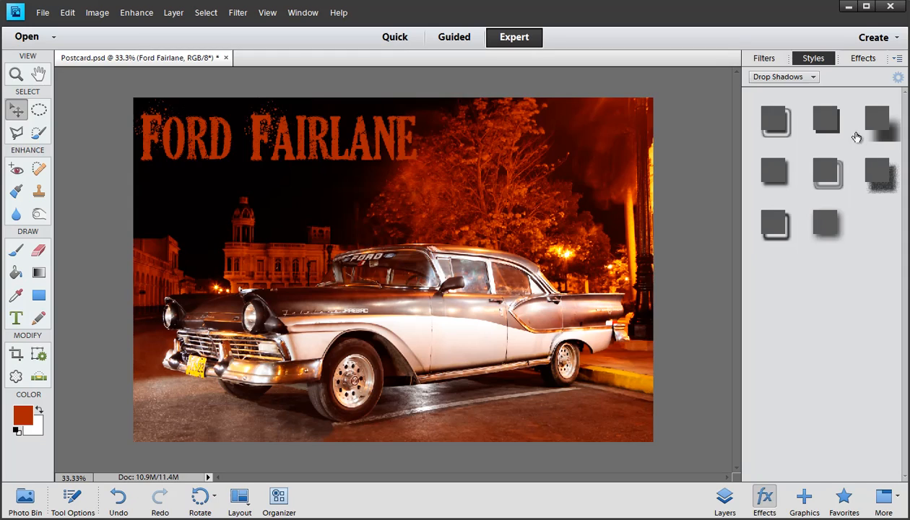
{"action": "left_click", "coordinate": [774, 175]}
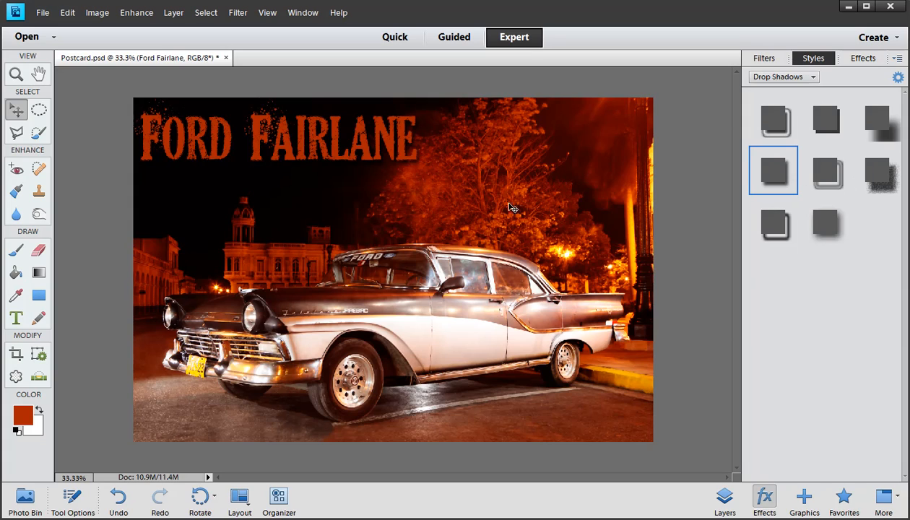
{"action": "left_click_drag", "start_coordinate": [408, 164], "coordinate": [529, 351]}
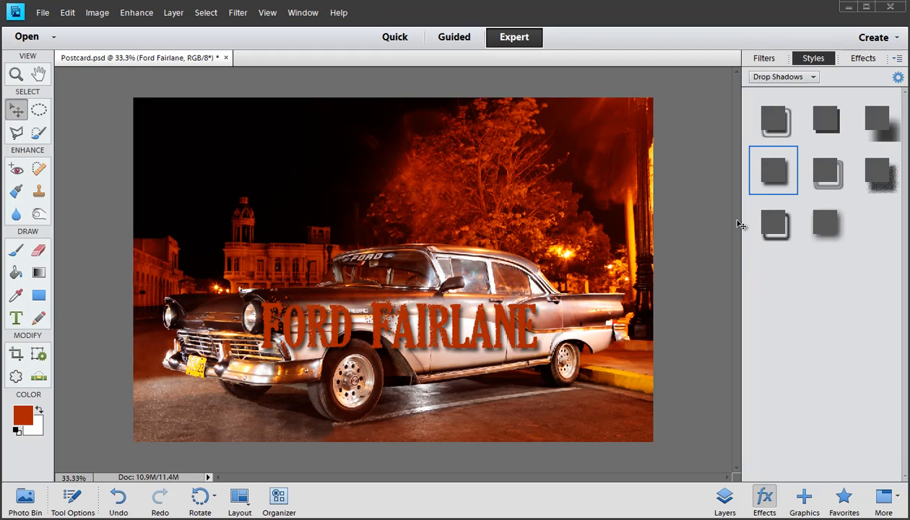
Try two styles from the Bevels category on the Ford Fairlane title, and move the title to the dark sky in the photo's upper left
{"action": "left_click", "coordinate": [785, 79]}
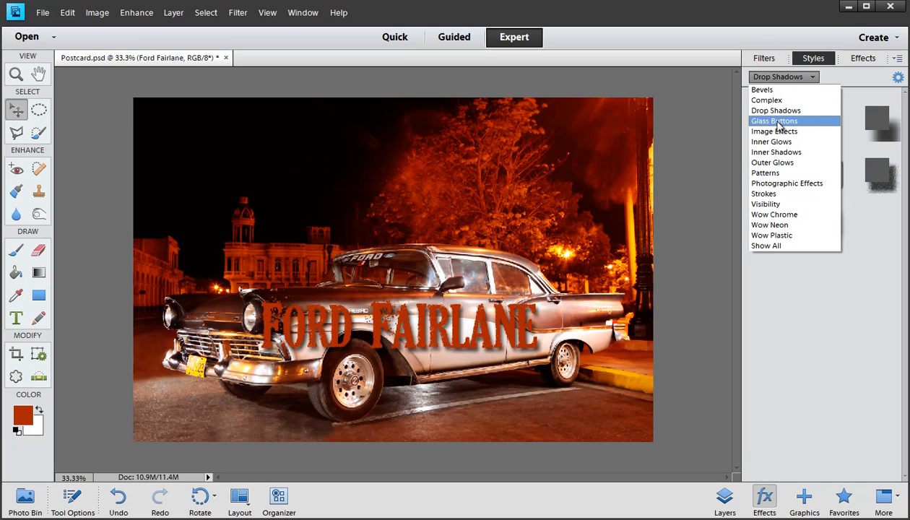
{"action": "left_click", "coordinate": [764, 90]}
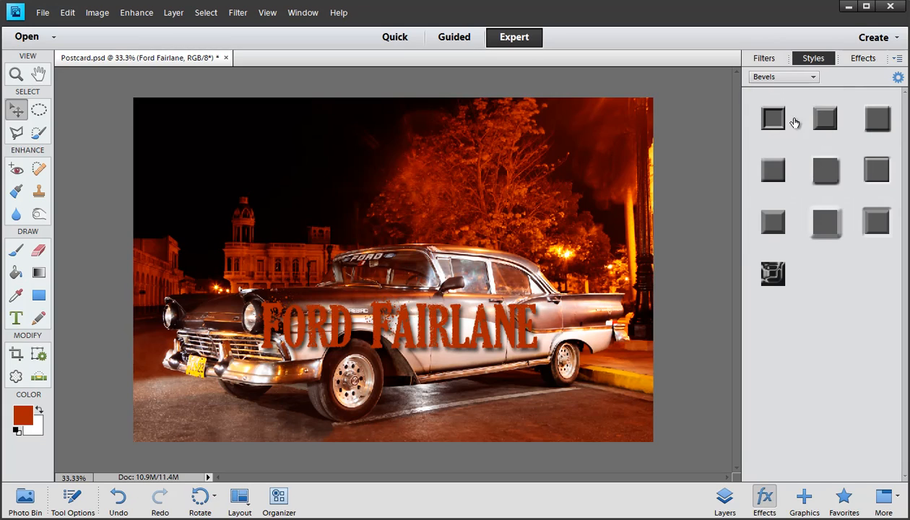
{"action": "left_click", "coordinate": [878, 119]}
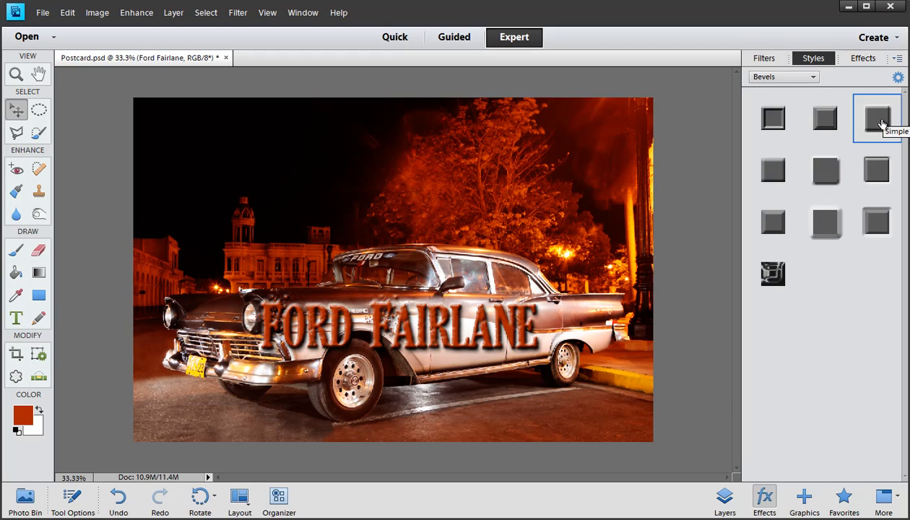
{"action": "left_click", "coordinate": [877, 174]}
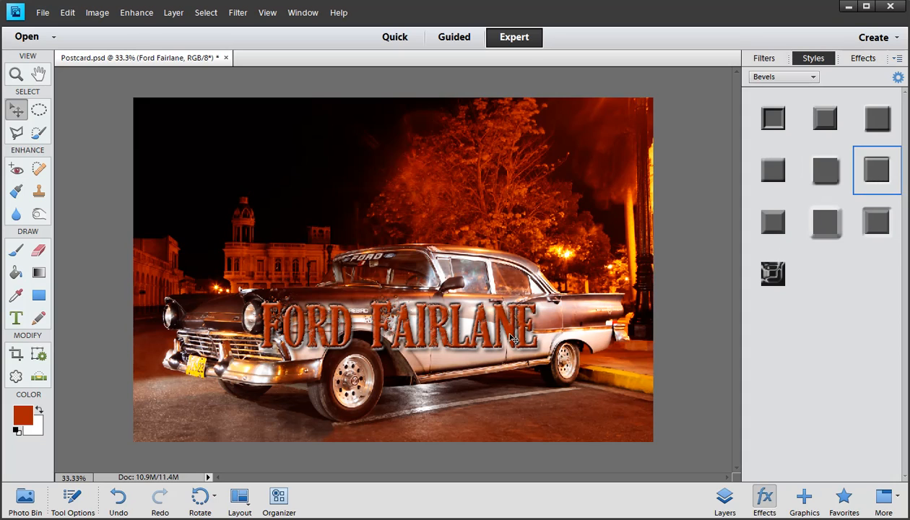
{"action": "left_click_drag", "start_coordinate": [505, 334], "coordinate": [399, 154]}
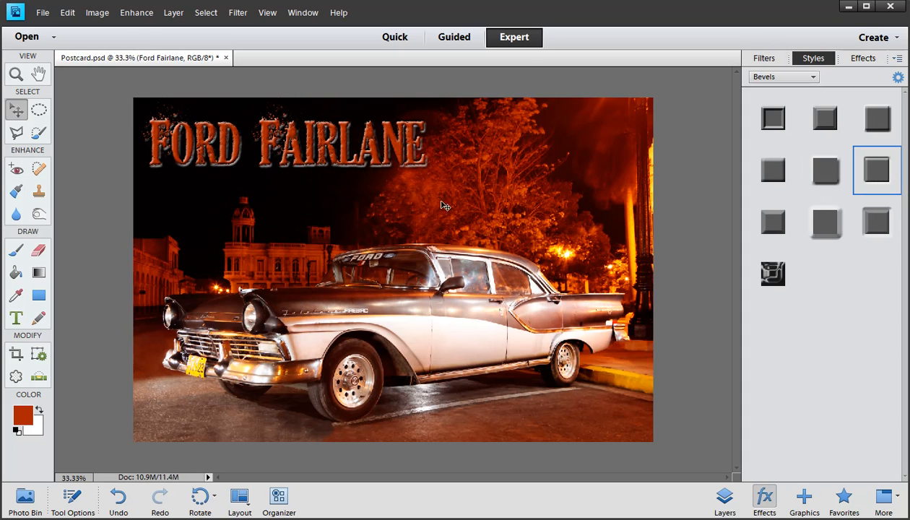
Compare further bevels on the title, including Simple Sharp Inner and Wacky Metallic, and finish with a soft, rounded inner bevel
{"action": "left_click", "coordinate": [828, 225]}
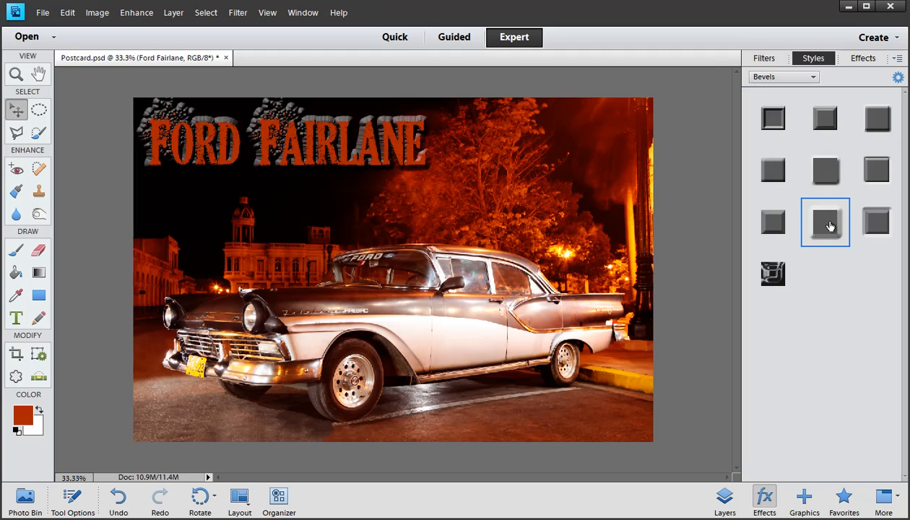
{"action": "left_click", "coordinate": [774, 224]}
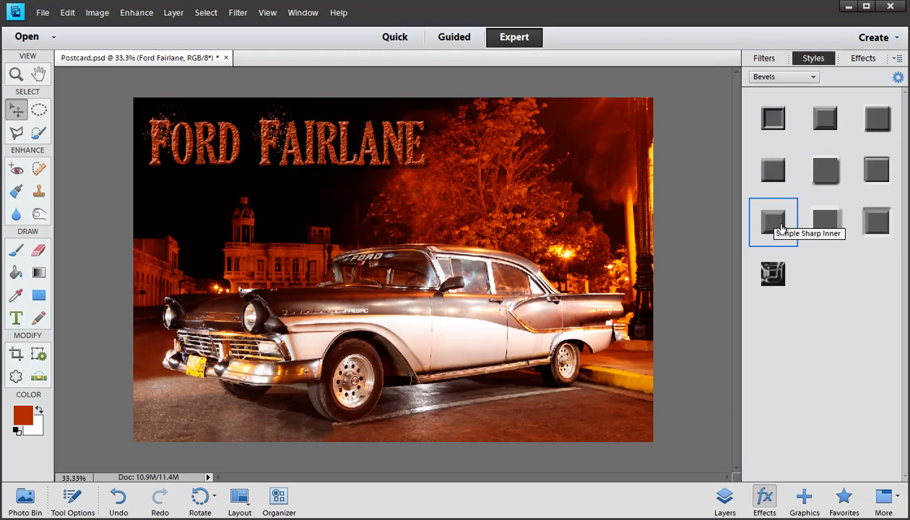
{"action": "left_click", "coordinate": [874, 228]}
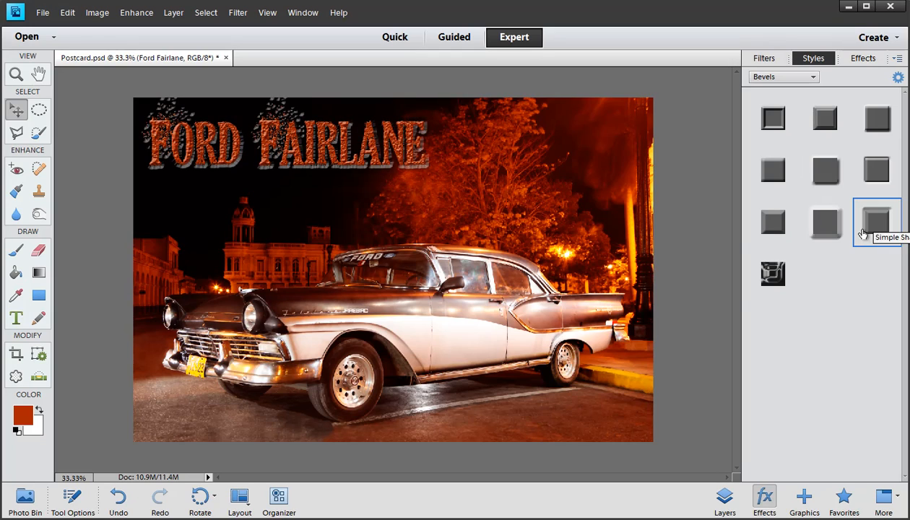
{"action": "left_click", "coordinate": [774, 278]}
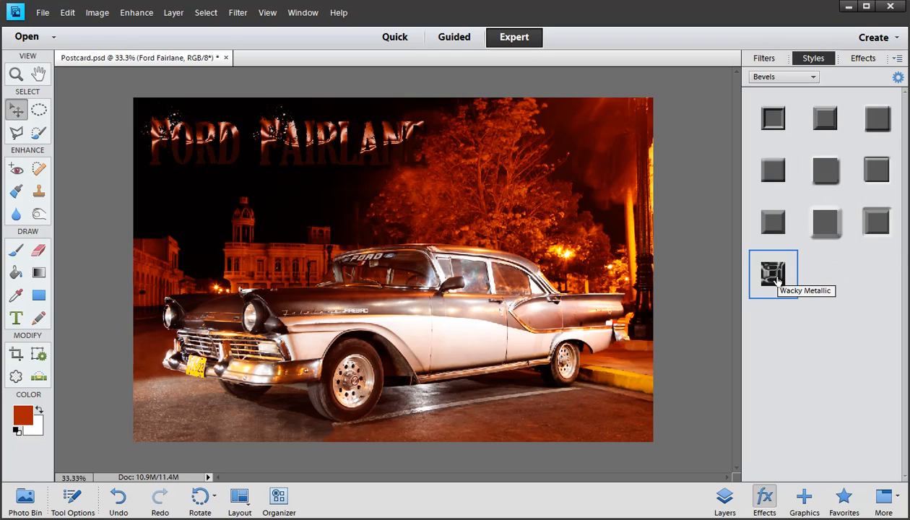
{"action": "left_click", "coordinate": [821, 116]}
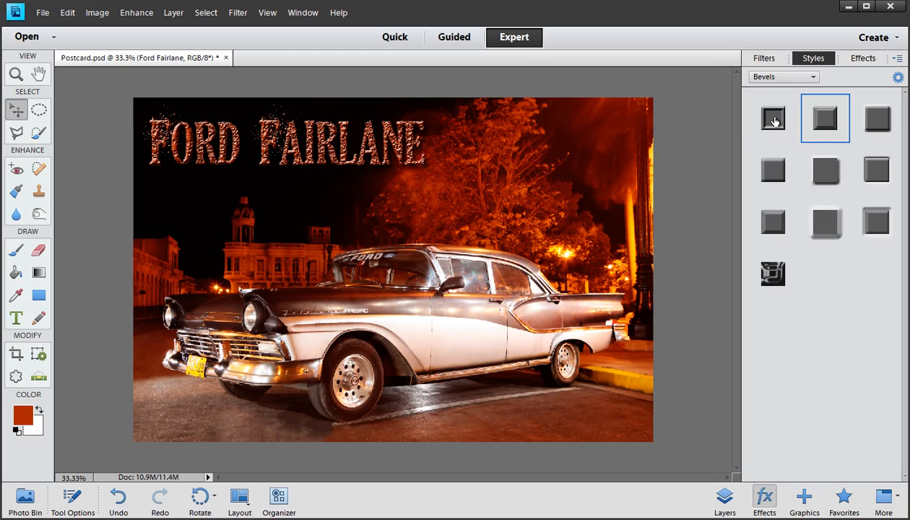
{"action": "left_click", "coordinate": [773, 118]}
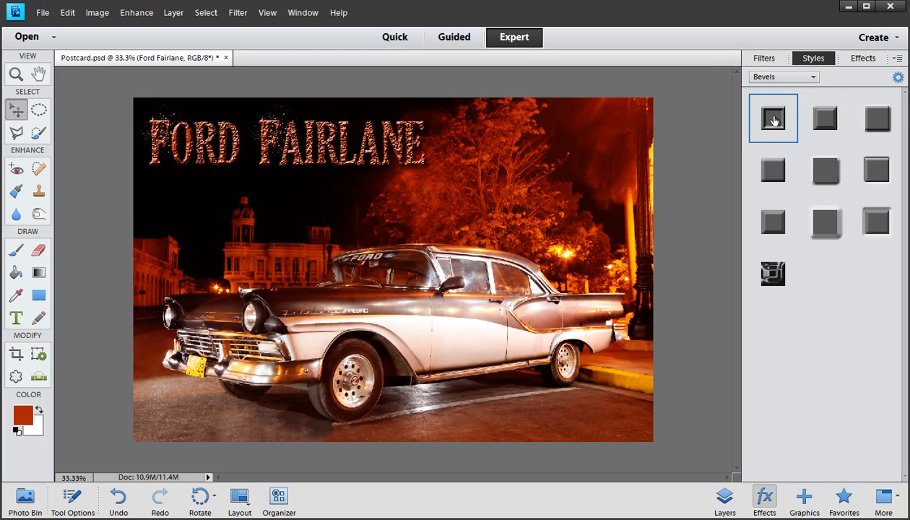
{"action": "left_click", "coordinate": [777, 172]}
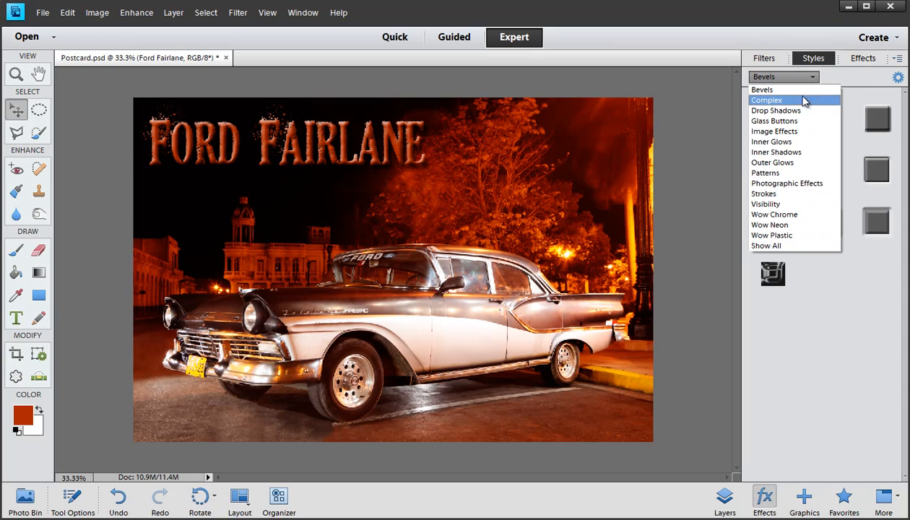
Look at the Glass Buttons styles, try the orange Wow Plastic style on the title, and undo it
{"action": "left_click", "coordinate": [800, 123]}
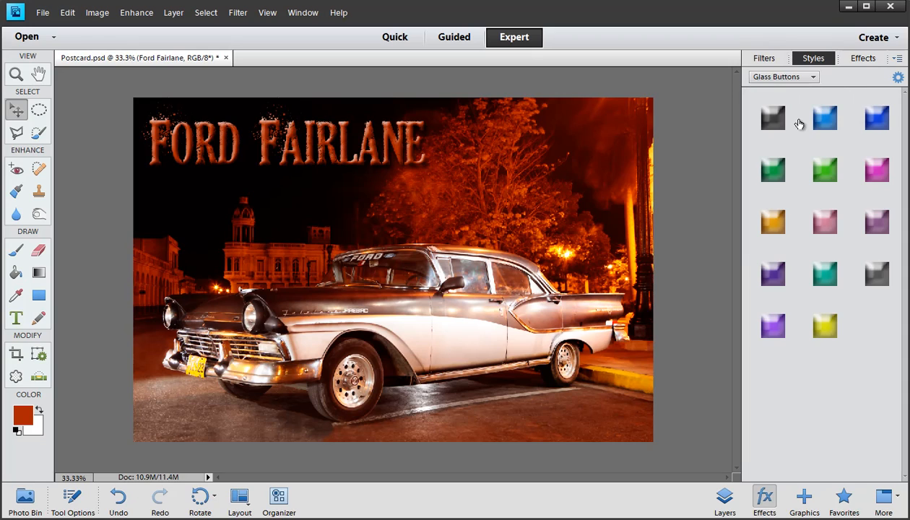
{"action": "left_click", "coordinate": [796, 79]}
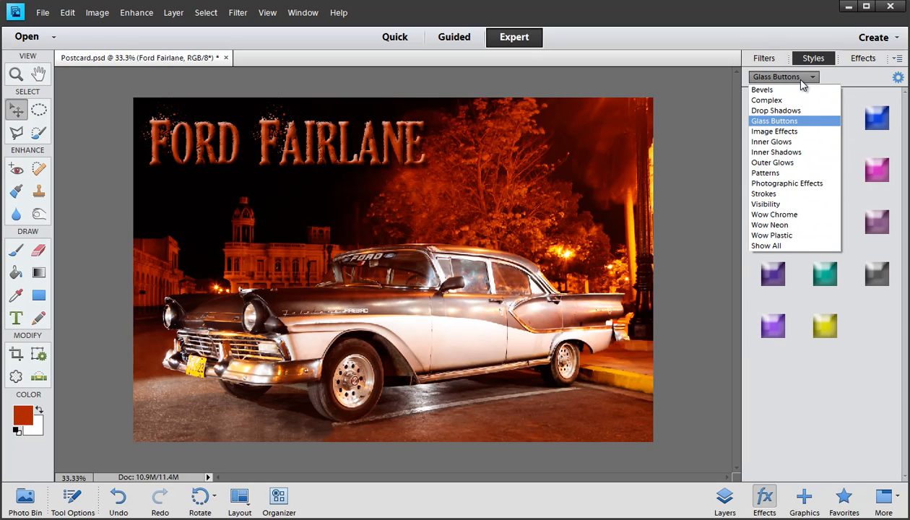
{"action": "left_click", "coordinate": [786, 236]}
{"action": "left_click", "coordinate": [768, 225]}
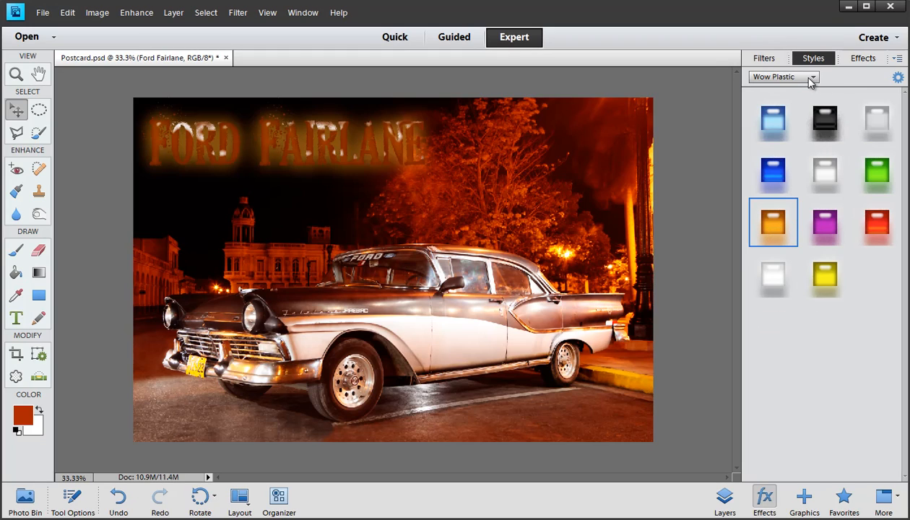
{"action": "key", "text": "ctrl+z"}
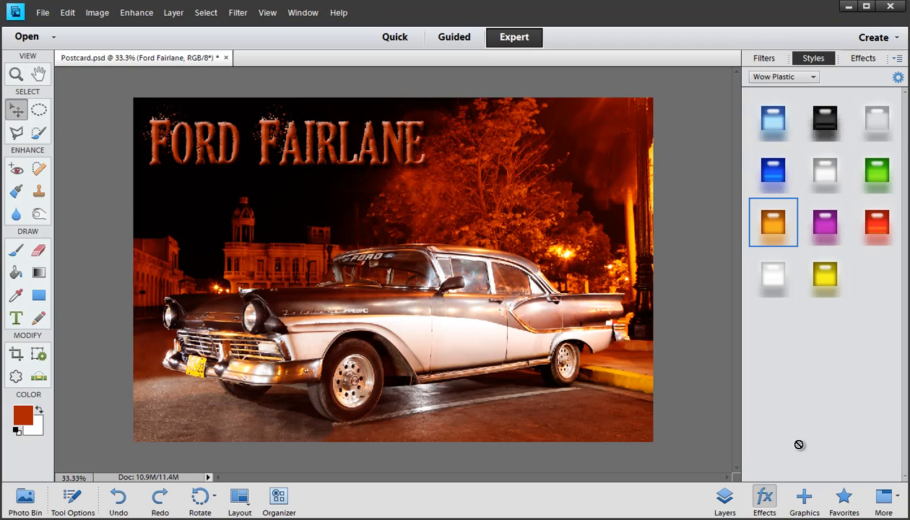
Show the layers and the tool options, and activate the Horizontal Type tool with the Ford Fairlane layer selected
{"action": "left_click", "coordinate": [725, 497]}
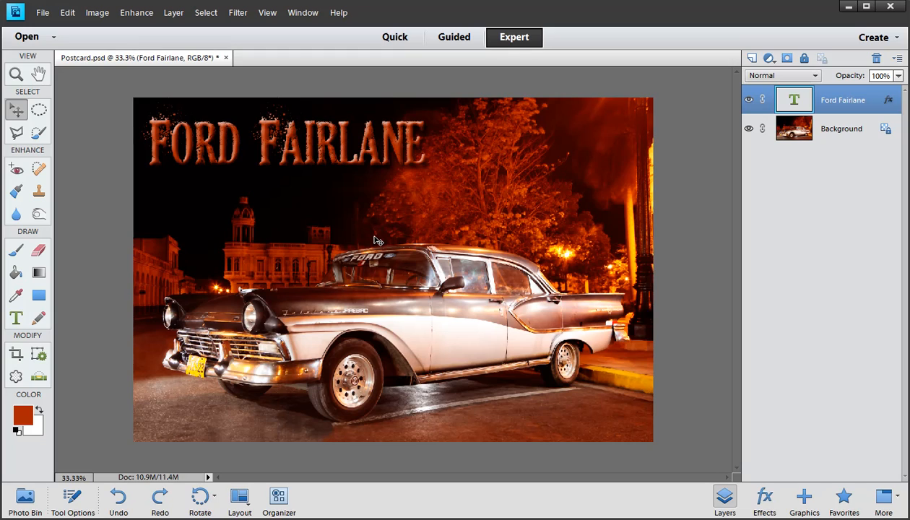
{"action": "left_click", "coordinate": [83, 488]}
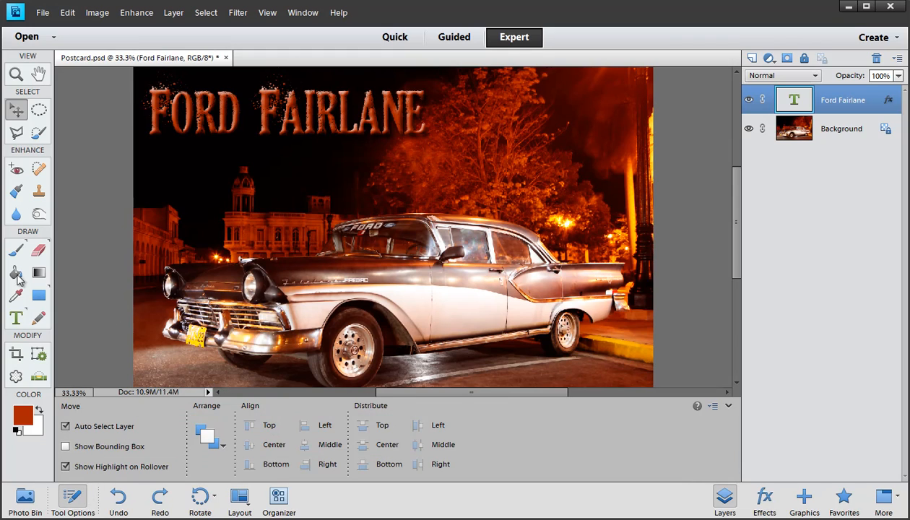
{"action": "left_click", "coordinate": [17, 320]}
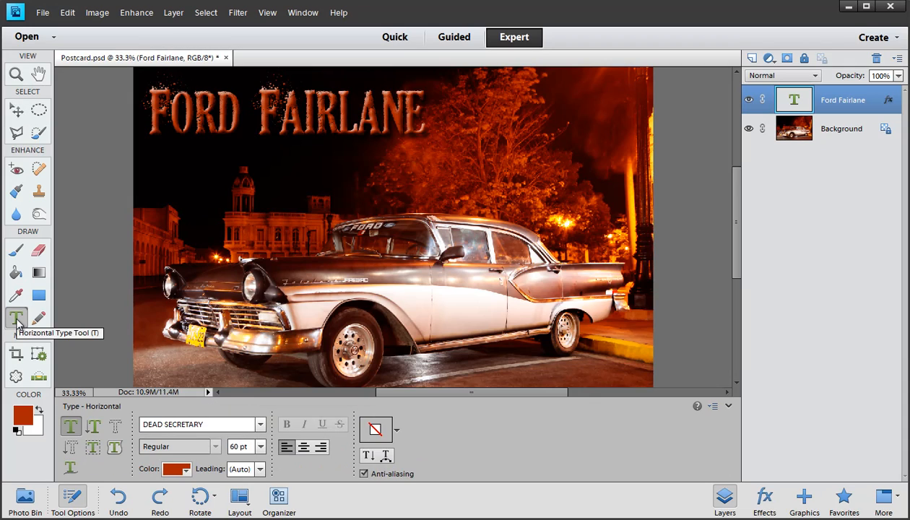